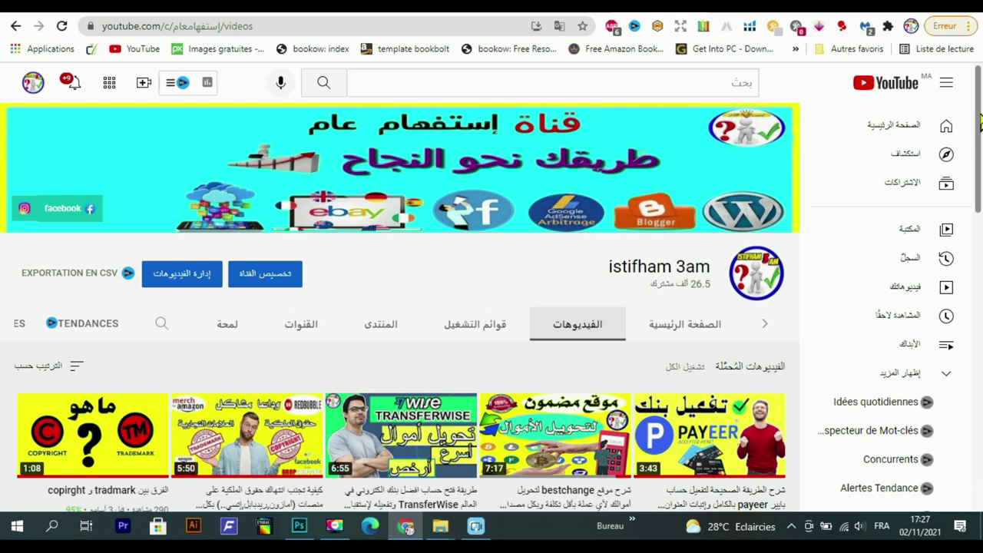
Step: Scroll through the channel's uploaded videos, then switch to the Facebook profile tab
{"action": "left_click_drag", "start_coordinate": [979, 122], "coordinate": [980, 219]}
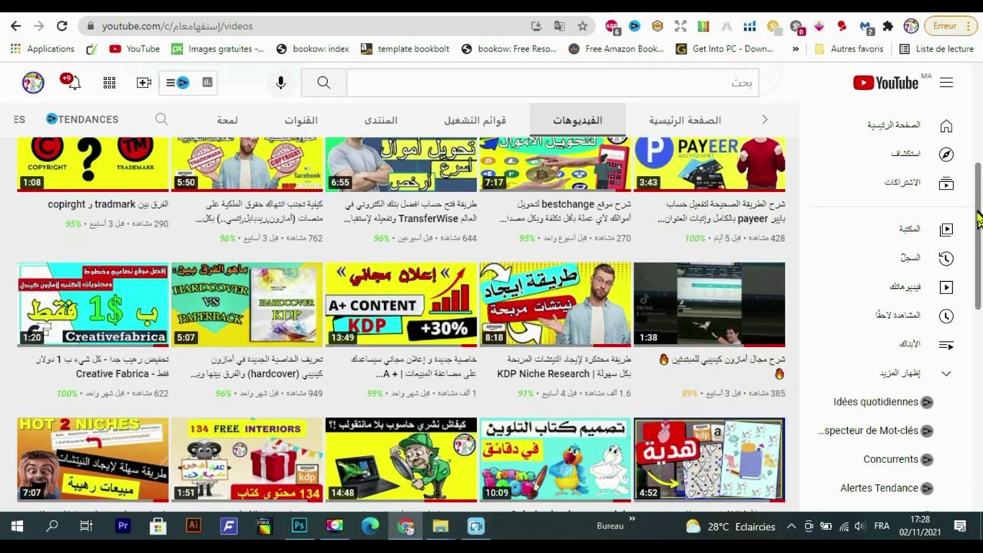
{"action": "left_click_drag", "start_coordinate": [980, 219], "coordinate": [977, 435]}
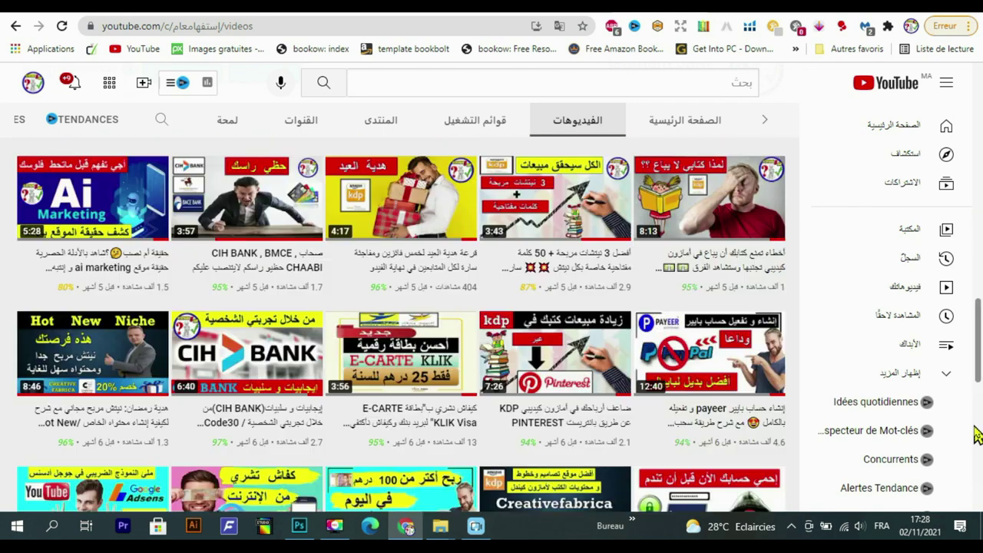
{"action": "left_click", "coordinate": [749, 13]}
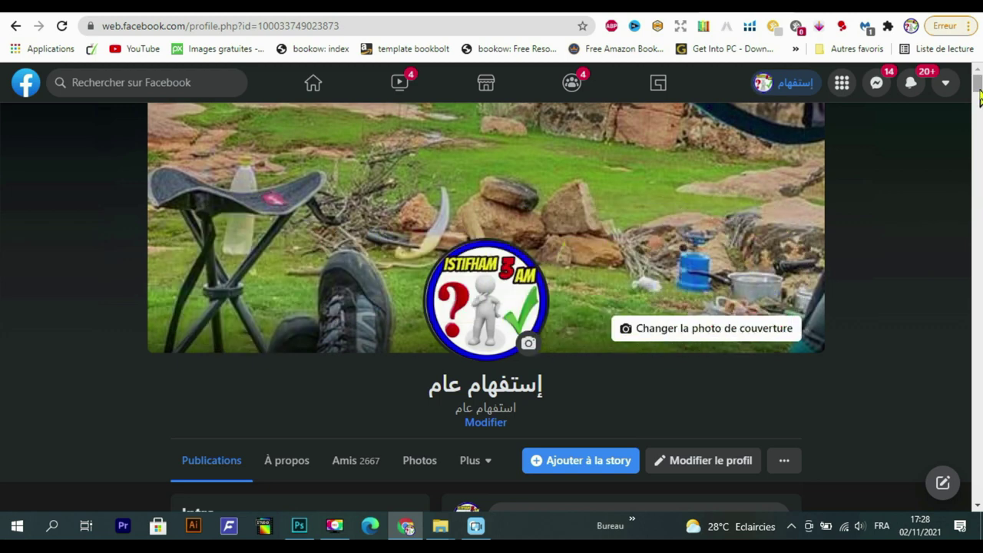
Step: Scroll down the Facebook profile page
{"action": "left_click_drag", "start_coordinate": [979, 96], "coordinate": [978, 114]}
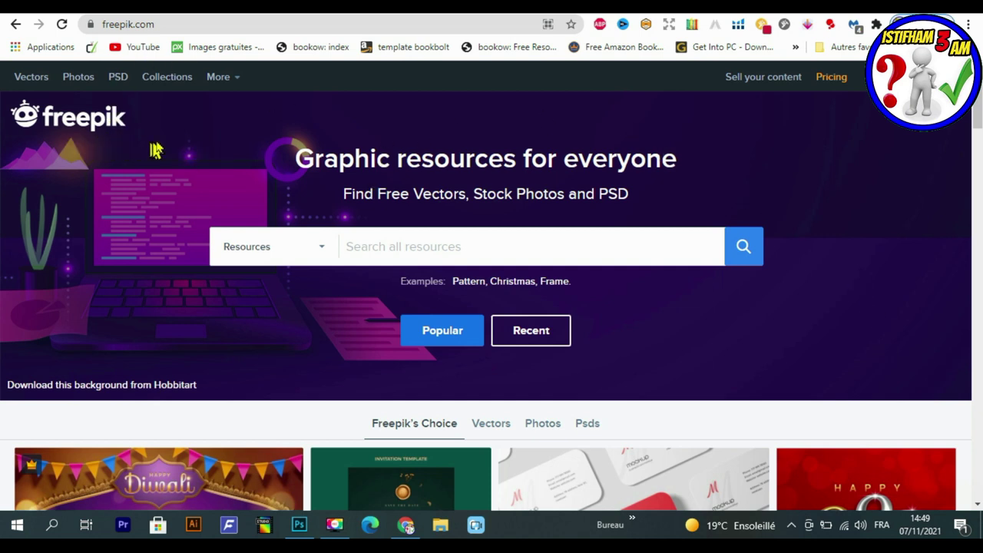
Step: Search Freepik for 'animals' to show the free results
{"action": "left_click", "coordinate": [299, 525]}
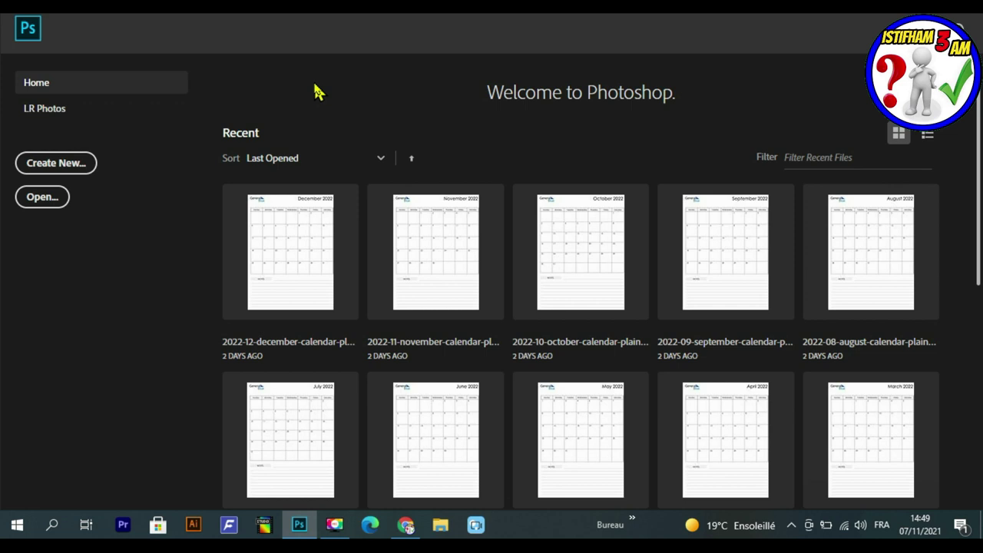
{"action": "type", "text": "nimals"}
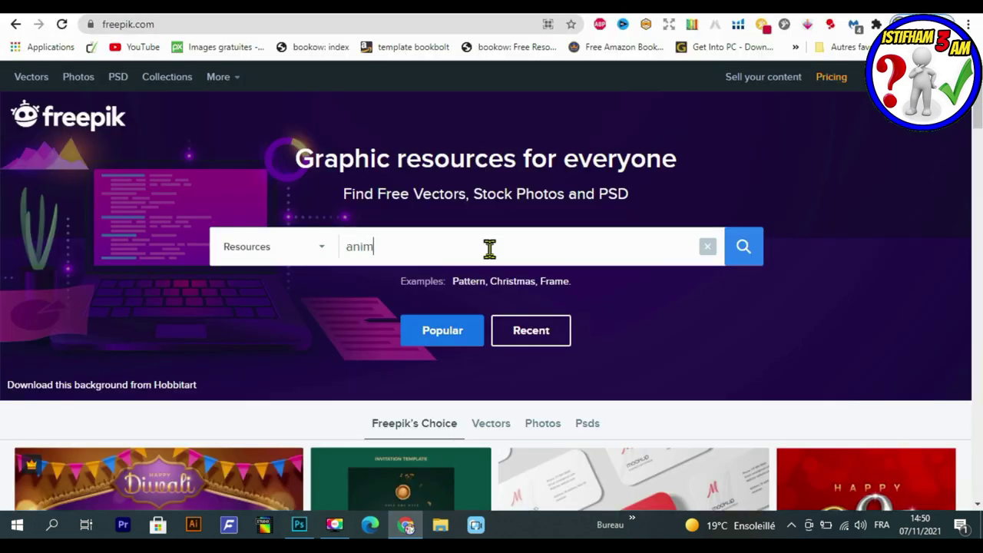
{"action": "key", "text": "Return"}
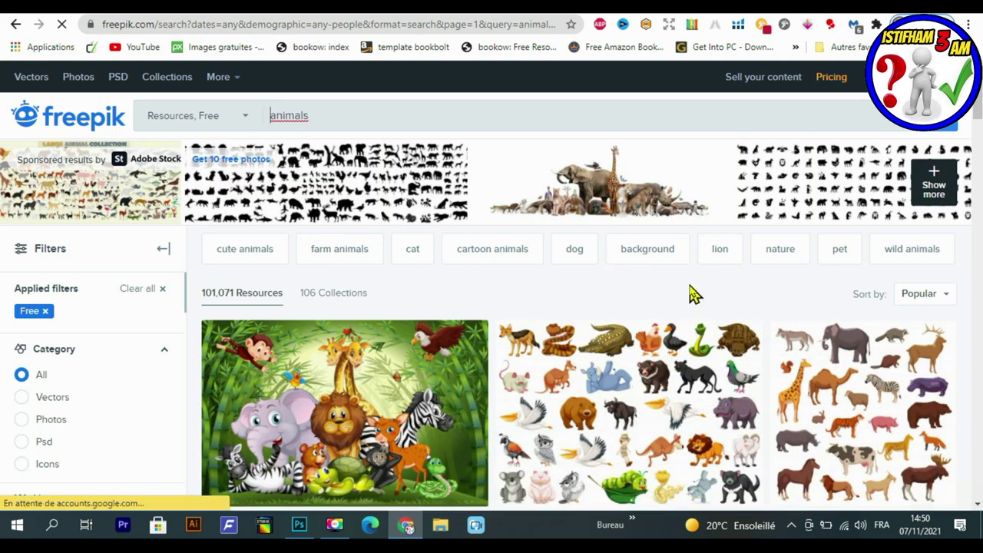
Step: Download the 'Happy funny cartoon animals set' as a free resource with attribution
{"action": "scroll", "coordinate": [695, 296], "scroll_direction": "down", "scroll_amount": 5}
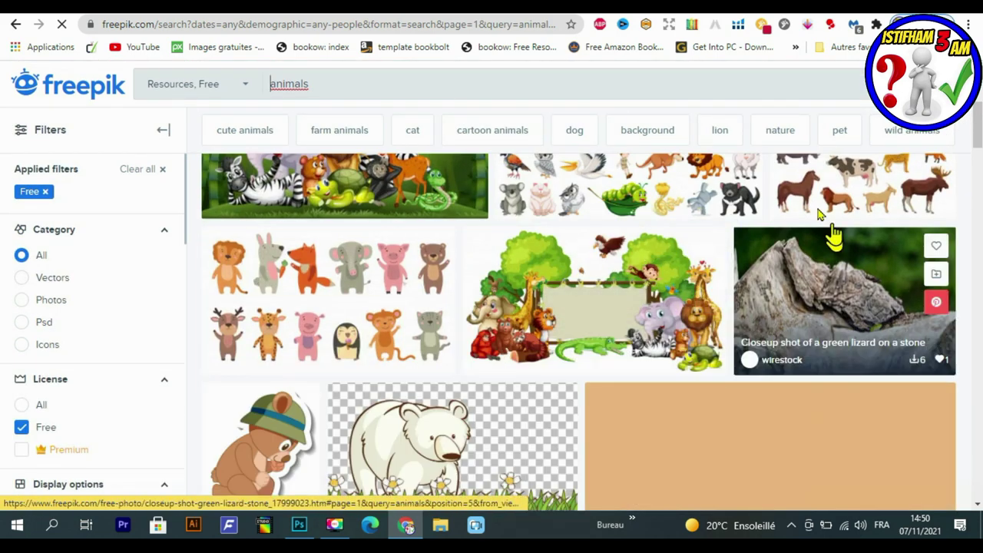
{"action": "left_click", "coordinate": [365, 281]}
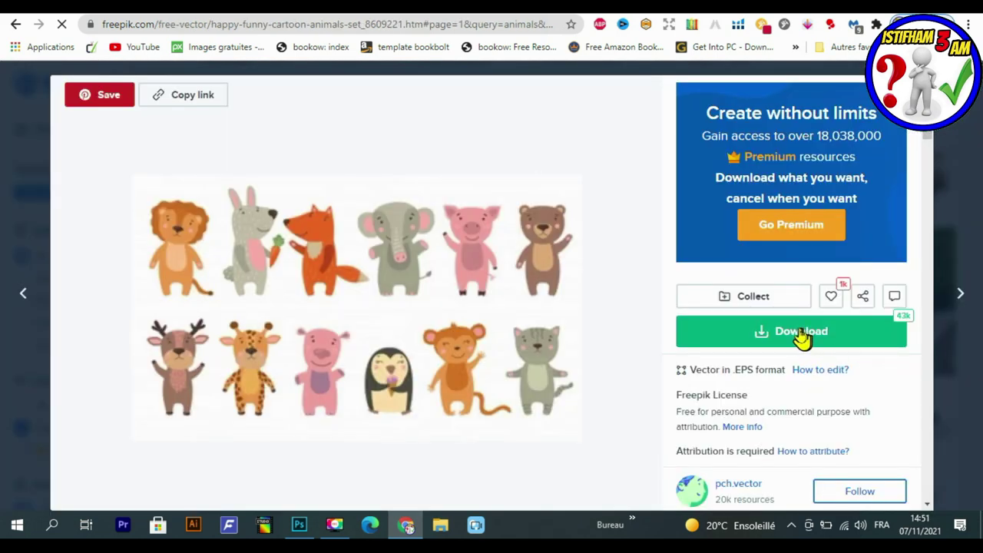
{"action": "left_click", "coordinate": [796, 336]}
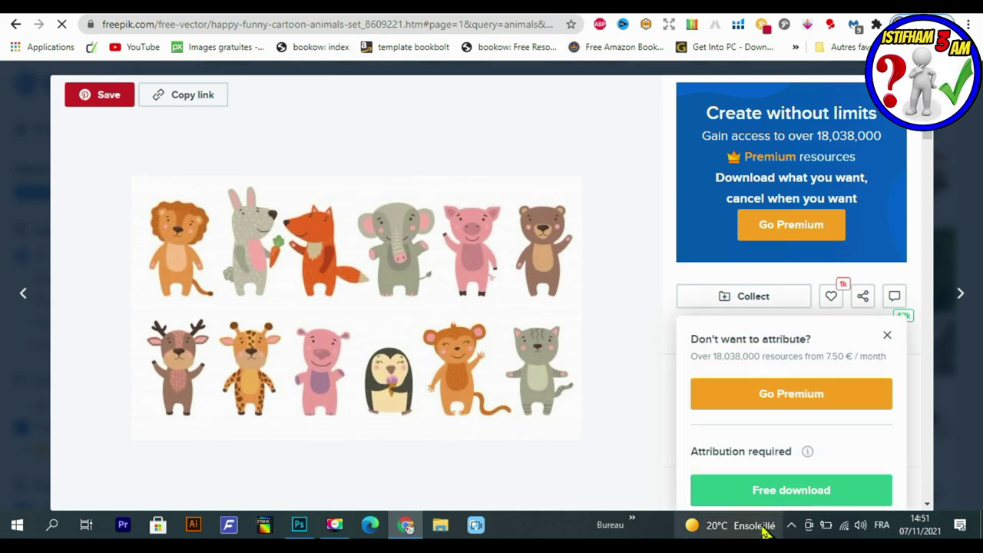
{"action": "left_click", "coordinate": [764, 493]}
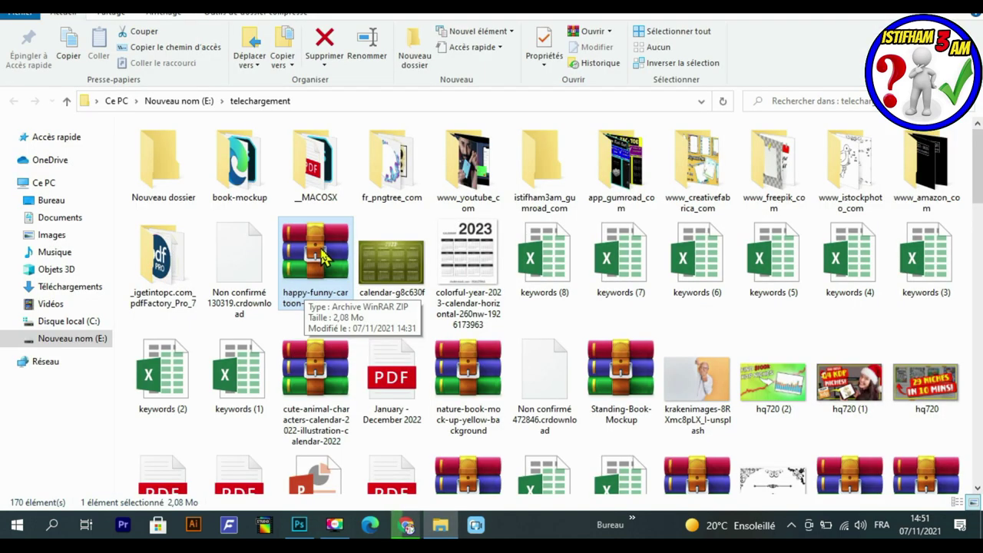
Step: Extract the downloaded cartoon animals ZIP into its suggested folder
{"action": "right_click", "coordinate": [321, 252]}
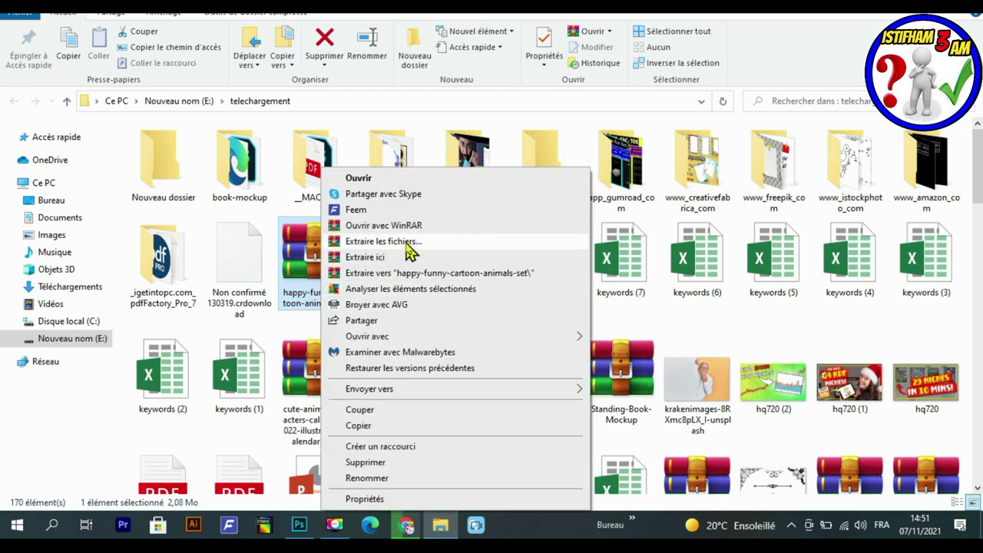
{"action": "left_click", "coordinate": [407, 243]}
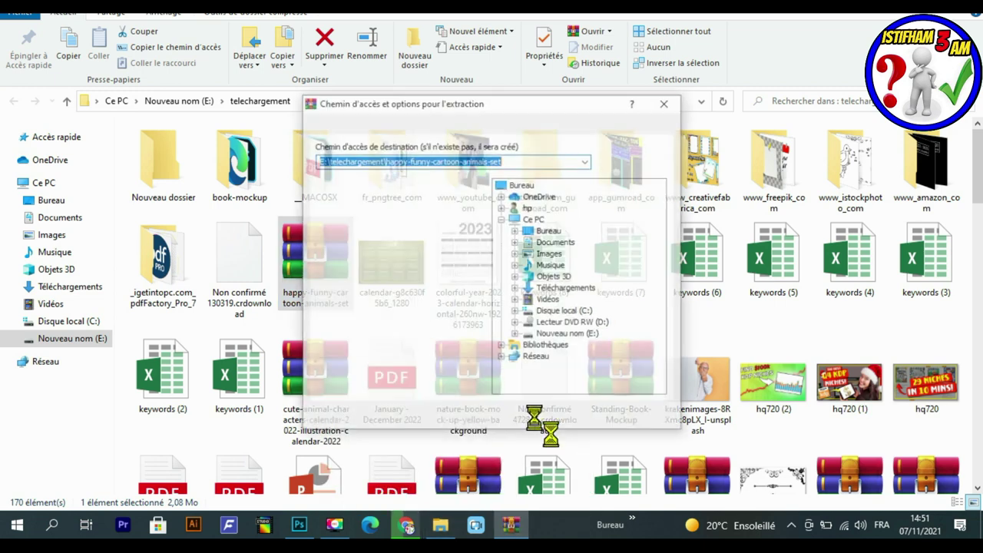
{"action": "left_click", "coordinate": [536, 416]}
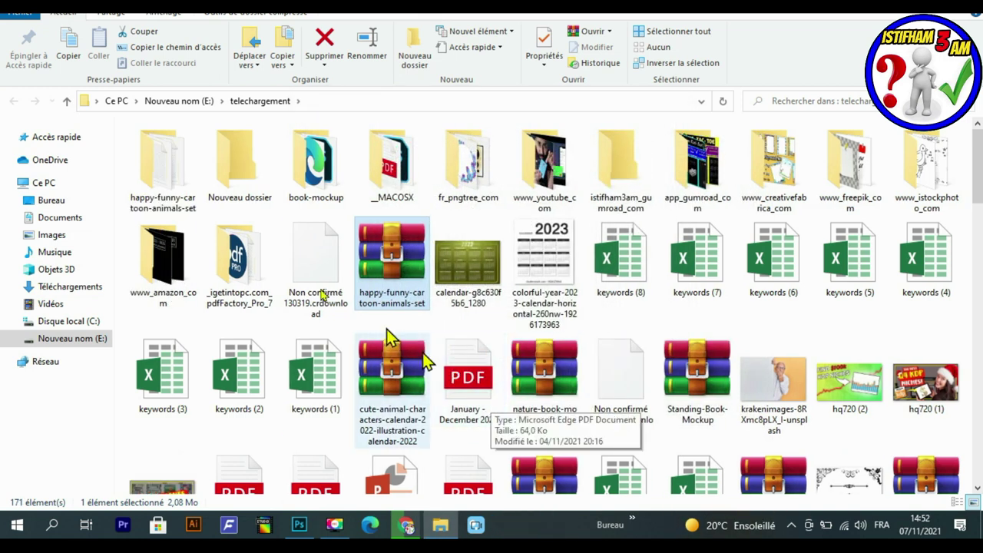
Step: Open the extracted folder and drag 5855.eps into Photoshop
{"action": "double_click", "coordinate": [163, 175]}
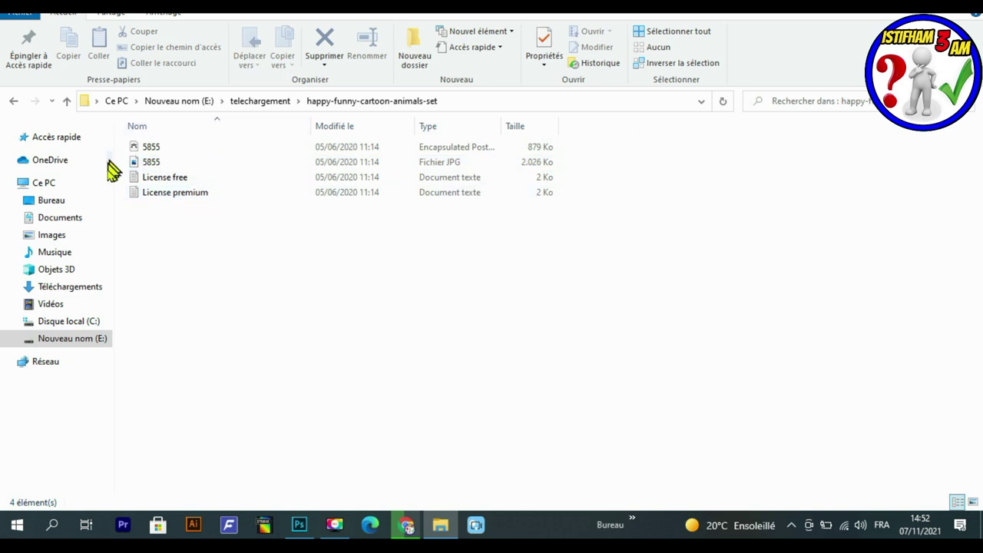
{"action": "left_click", "coordinate": [146, 152]}
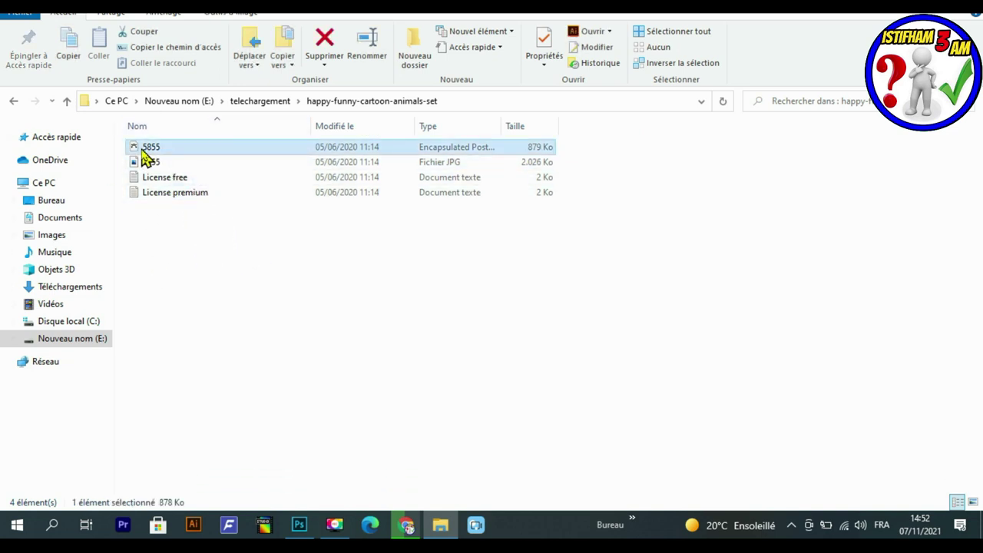
{"action": "mouse_move", "coordinate": [146, 158]}
{"action": "left_mouse_down"}
{"action": "mouse_move", "coordinate": [286, 112]}
{"action": "mouse_move", "coordinate": [279, 104]}
{"action": "left_mouse_up"}
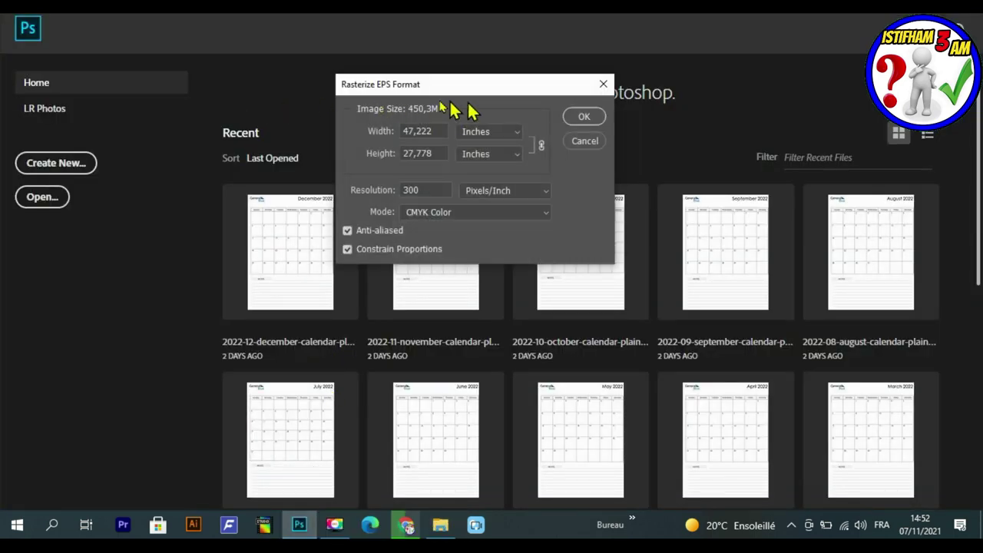
Step: Rasterize 5855.eps with the default settings and turn off the grid via View > Extras
{"action": "left_click", "coordinate": [579, 117]}
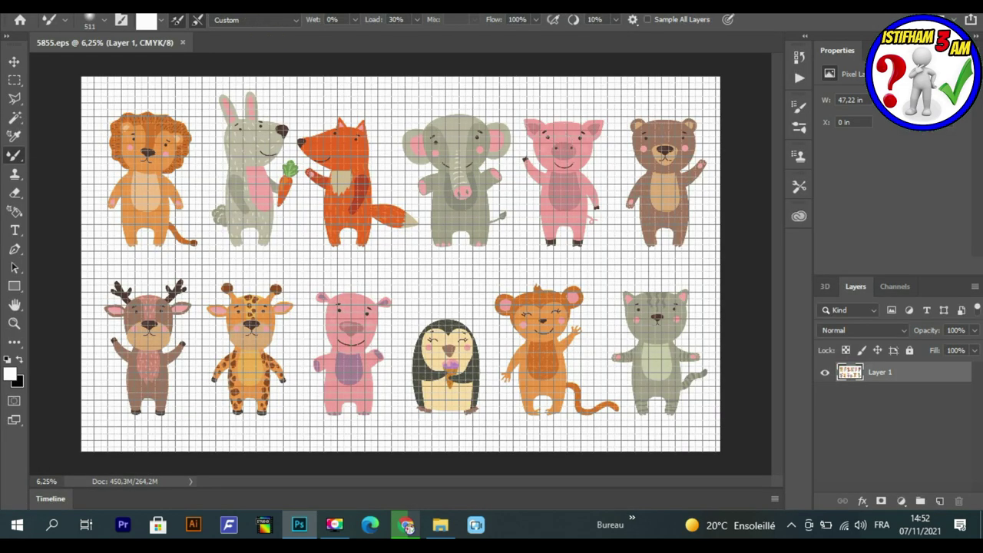
{"action": "left_click", "coordinate": [264, 6]}
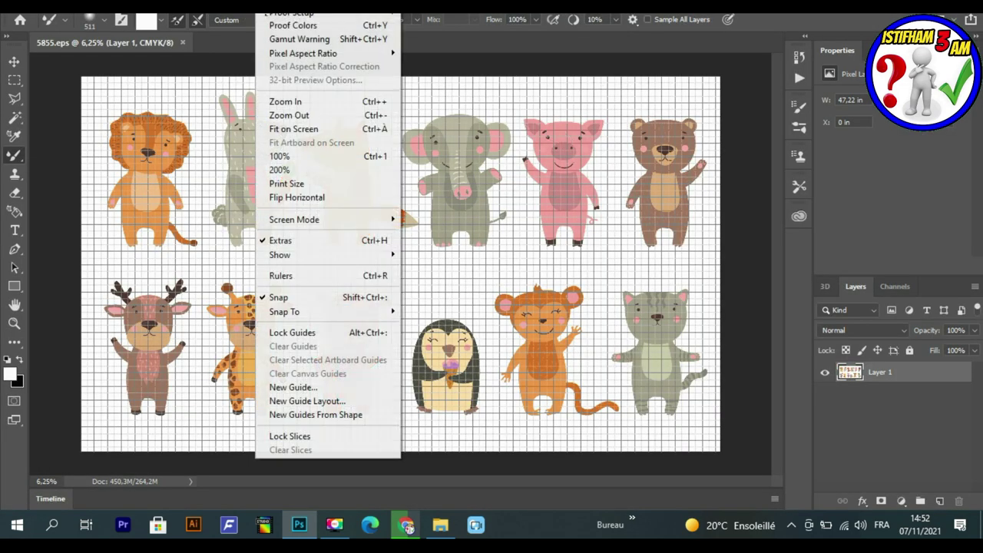
{"action": "left_click", "coordinate": [269, 238]}
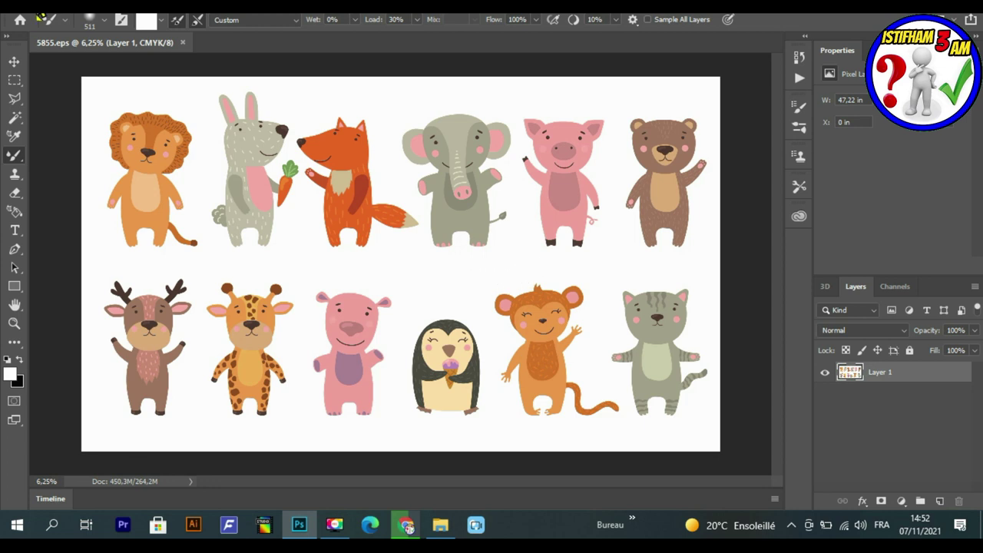
{"action": "left_click", "coordinate": [40, 14]}
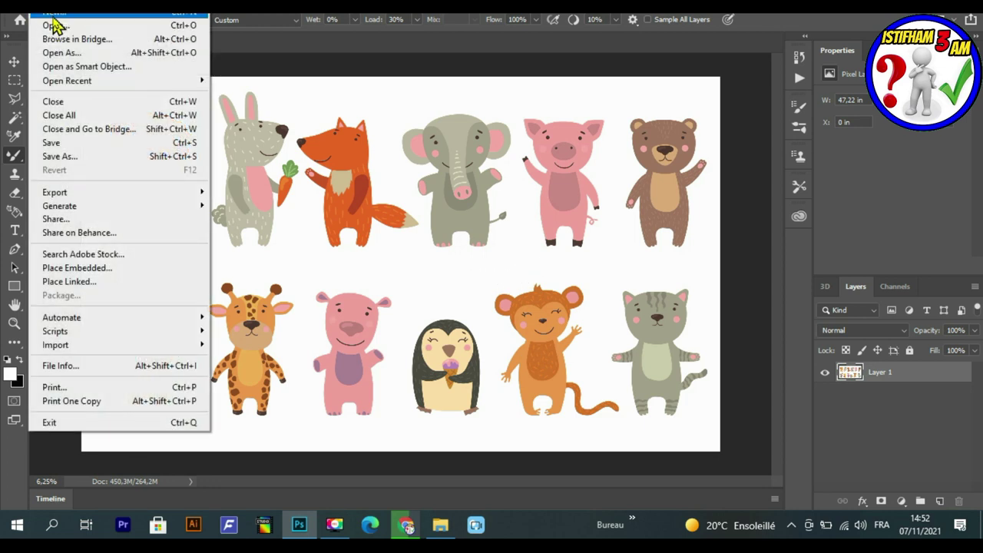
Step: Create a blank 8.5 × 11 inch document, then return to the 5855.eps artwork
{"action": "left_click", "coordinate": [52, 17]}
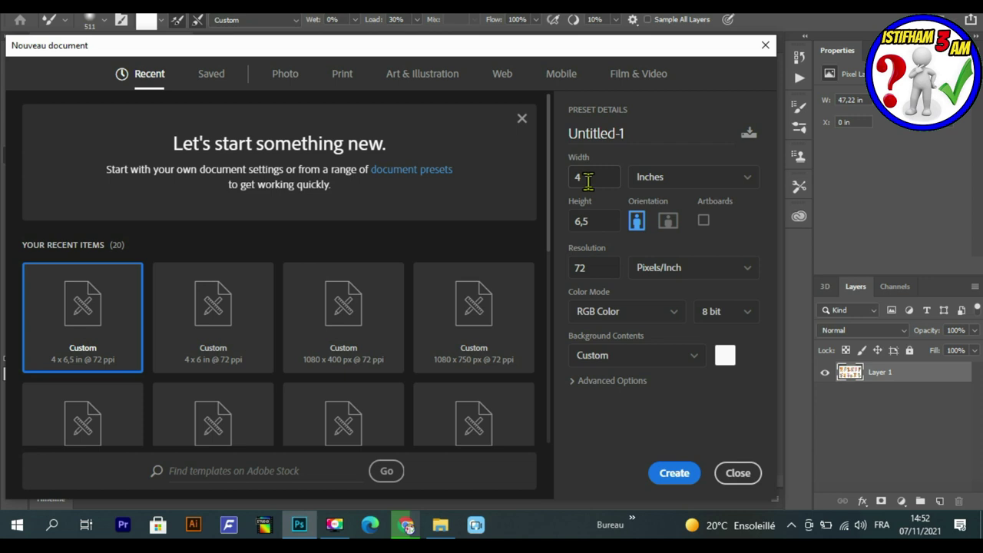
{"action": "left_click_drag", "start_coordinate": [587, 179], "coordinate": [570, 177]}
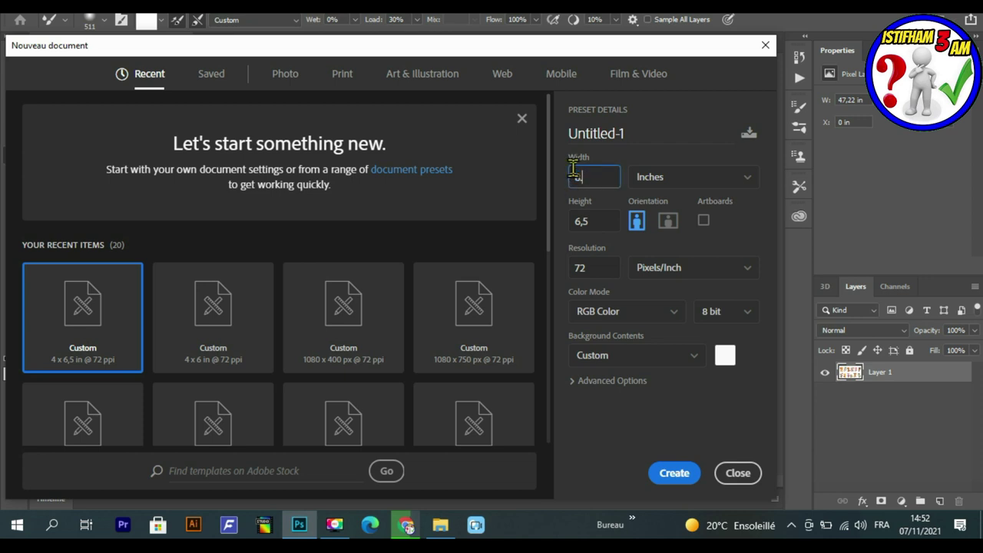
{"action": "type", "text": "8.5"}
{"action": "left_click_drag", "start_coordinate": [588, 221], "coordinate": [556, 221]}
{"action": "type", "text": "1"}
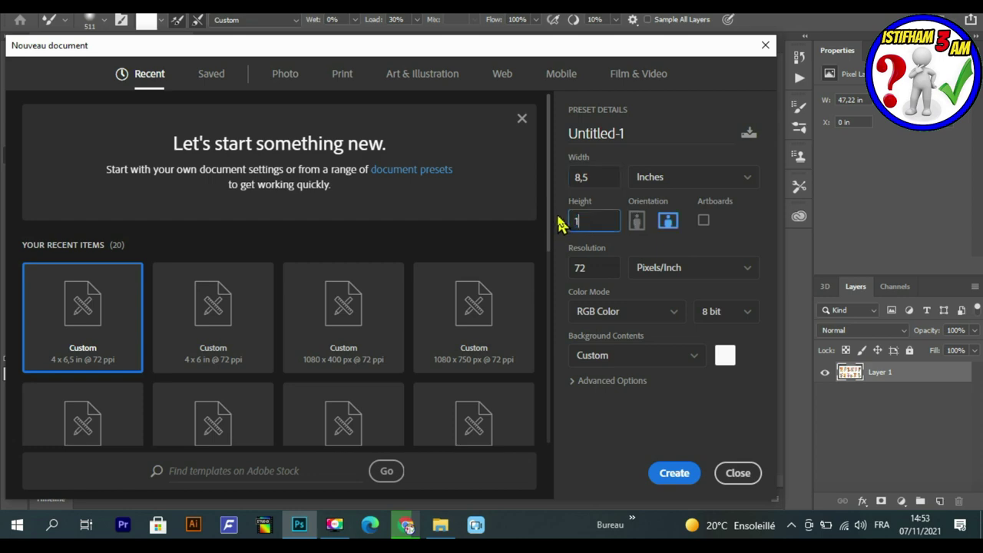
{"action": "type", "text": "1"}
{"action": "left_click", "coordinate": [670, 474]}
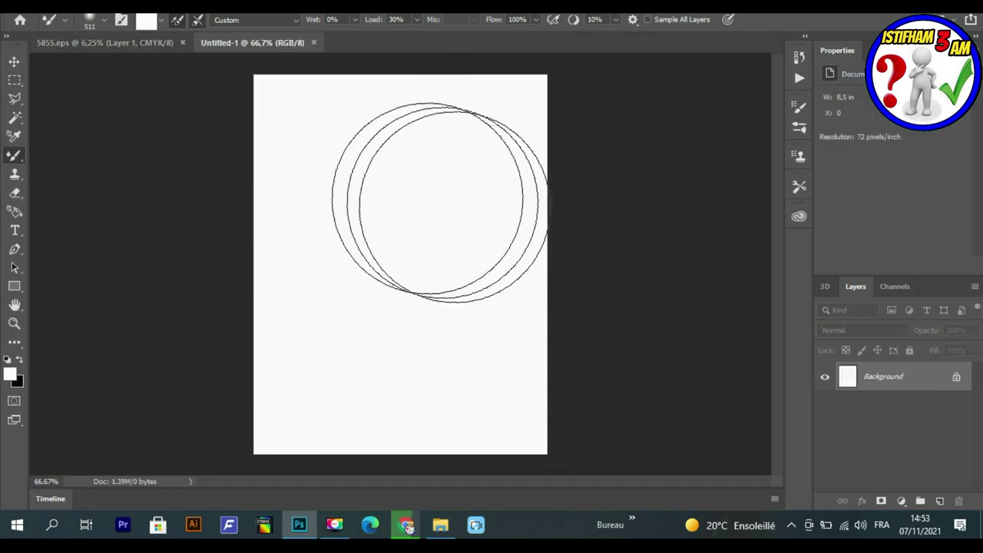
{"action": "left_click", "coordinate": [138, 46]}
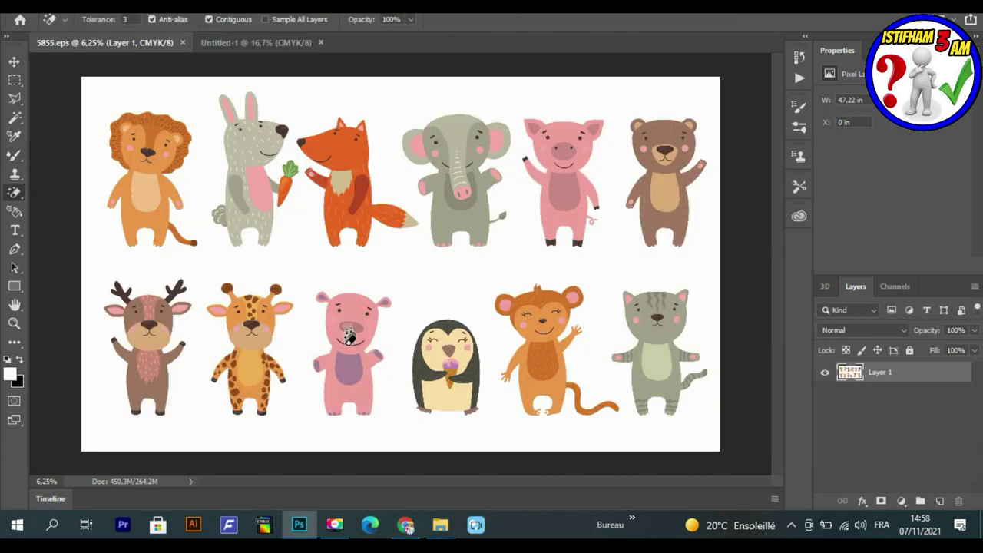
Step: Lasso-select the pink bear in 5855.eps and copy it
{"action": "left_click", "coordinate": [16, 99]}
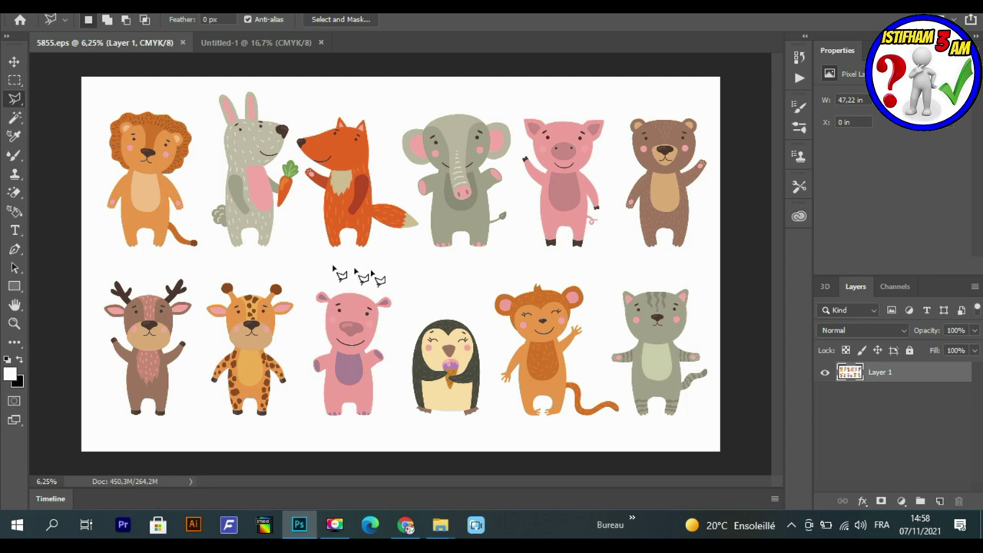
{"action": "mouse_move", "coordinate": [390, 267]}
{"action": "left_mouse_down"}
{"action": "mouse_move", "coordinate": [293, 362]}
{"action": "mouse_move", "coordinate": [390, 269]}
{"action": "left_mouse_up"}
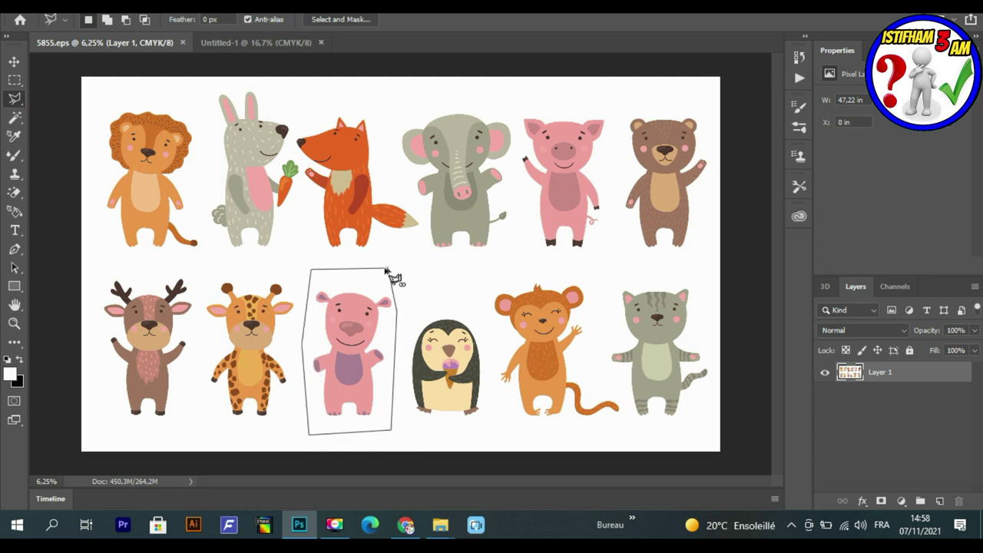
{"action": "left_click_drag", "start_coordinate": [388, 268], "coordinate": [388, 269]}
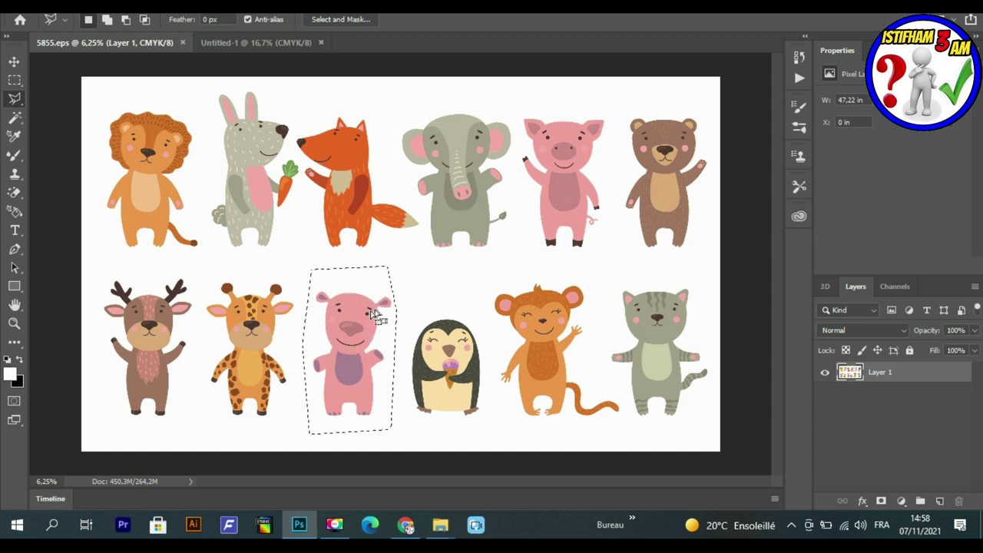
{"action": "key", "text": "ctrl+c"}
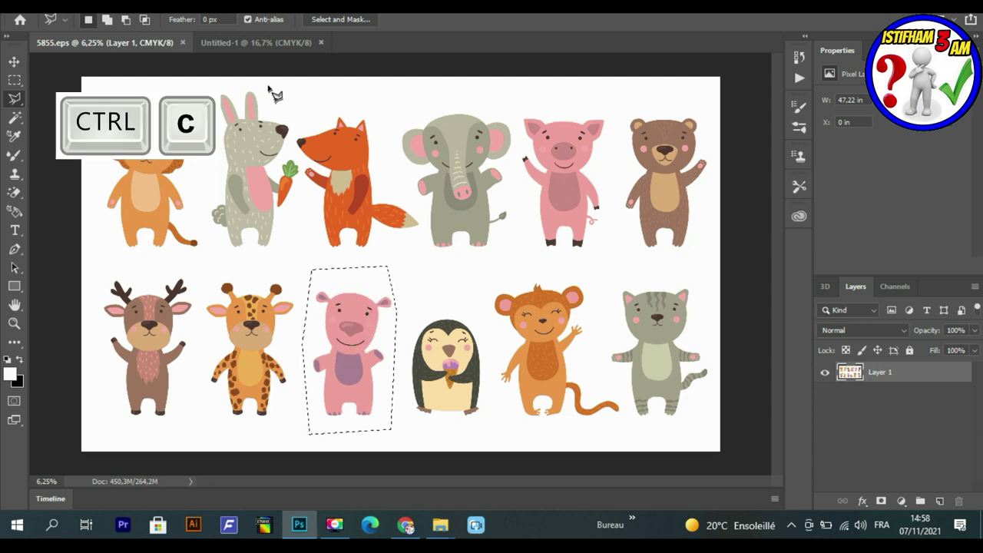
Step: Paste the bear into Untitled-1 and move it about 0.5 in higher
{"action": "left_click", "coordinate": [248, 43]}
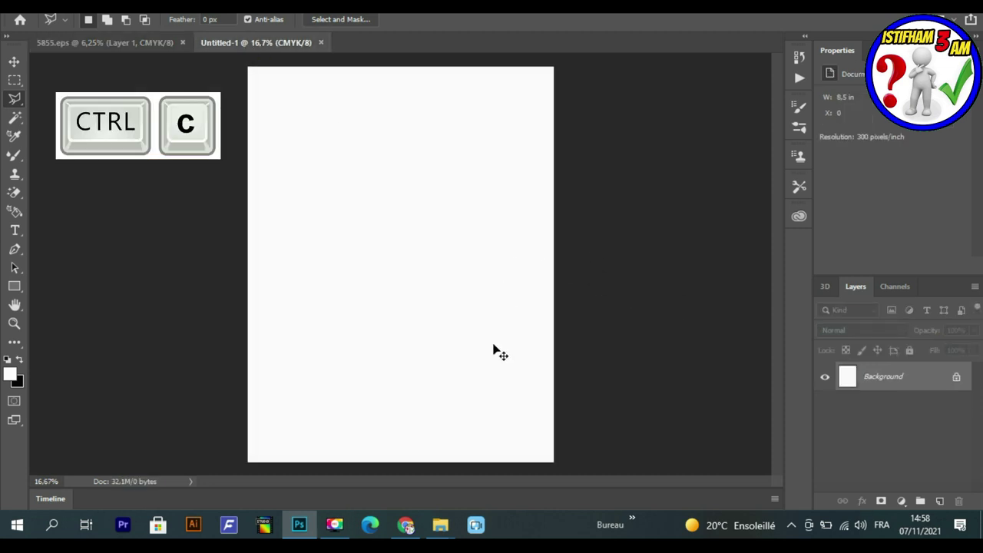
{"action": "key", "text": "ctrl+v"}
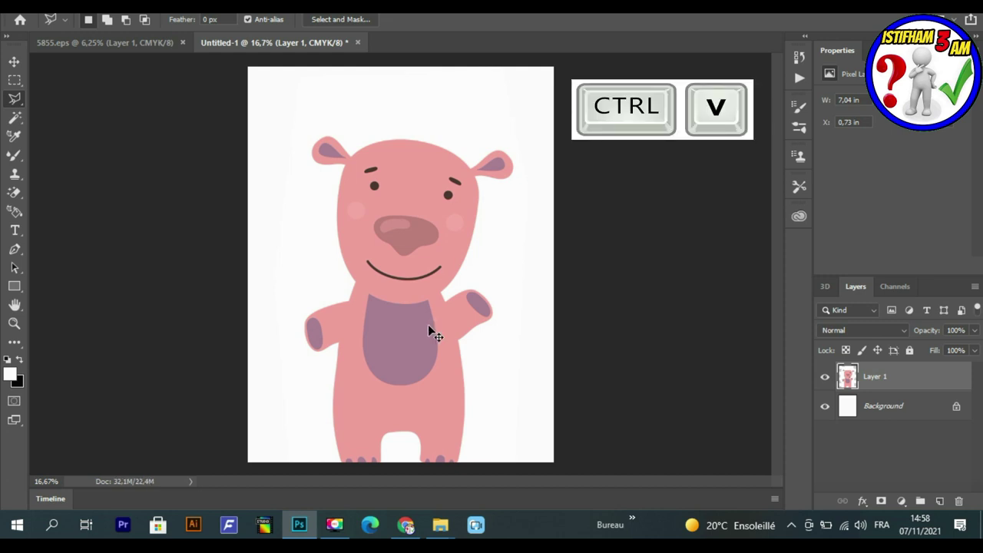
{"action": "key", "text": "ctrl+t"}
{"action": "mouse_move", "coordinate": [412, 319]}
{"action": "left_mouse_down"}
{"action": "mouse_move", "coordinate": [417, 301]}
{"action": "mouse_move", "coordinate": [406, 286]}
{"action": "left_mouse_up"}
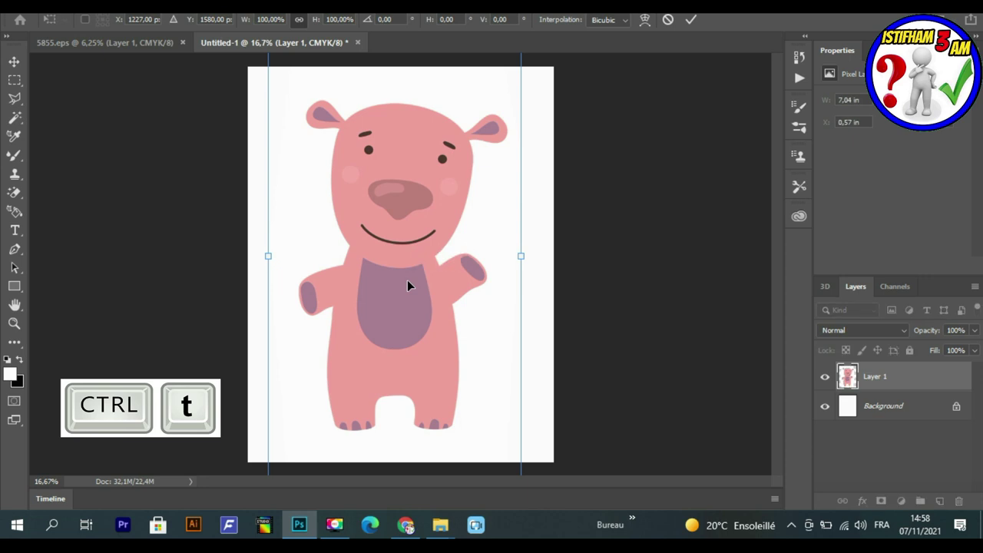
{"action": "key", "text": "Return"}
{"action": "key", "text": "l"}
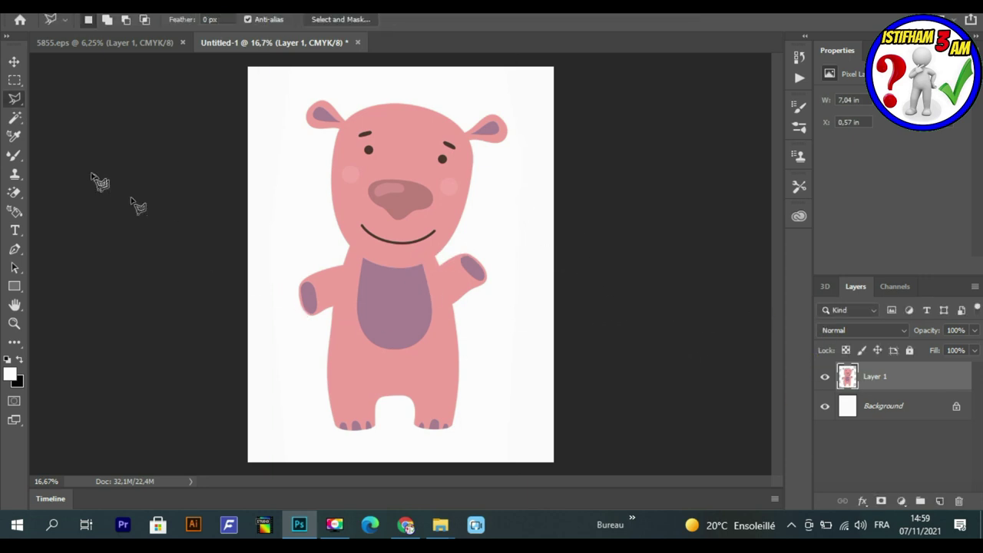
Step: Erase the white around the bear with the Magic Eraser, checking transparency by toggling the Background
{"action": "left_click", "coordinate": [20, 194]}
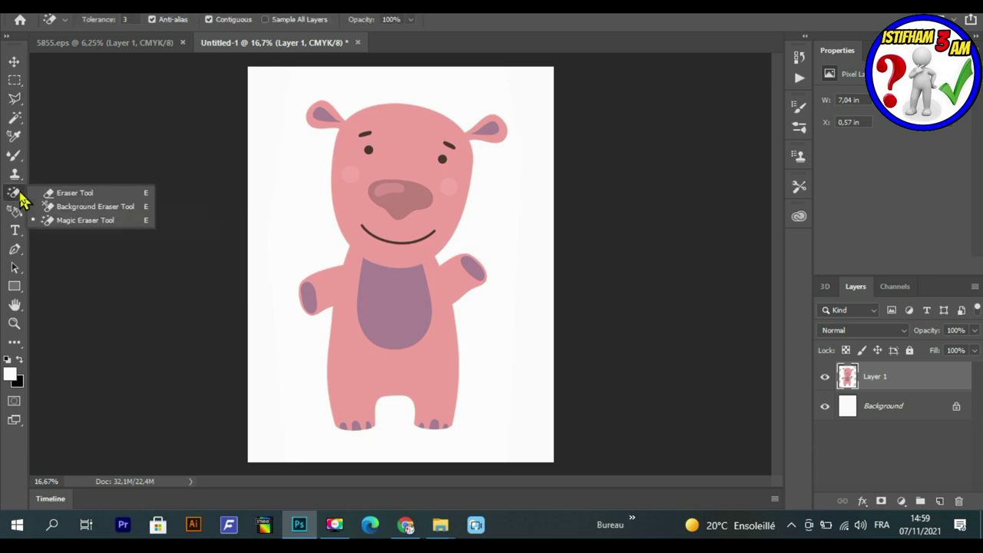
{"action": "left_click", "coordinate": [67, 221]}
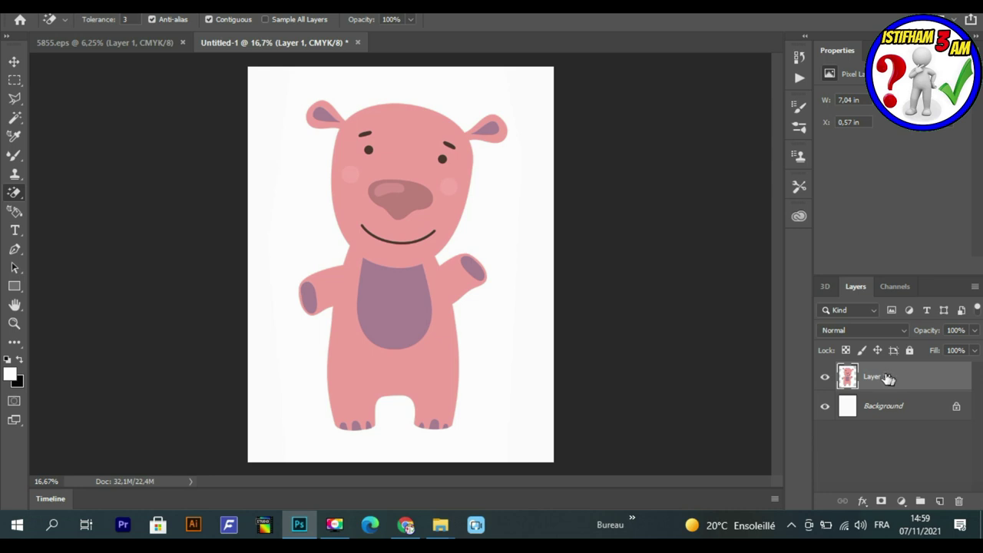
{"action": "left_click", "coordinate": [428, 94]}
{"action": "left_click", "coordinate": [825, 409]}
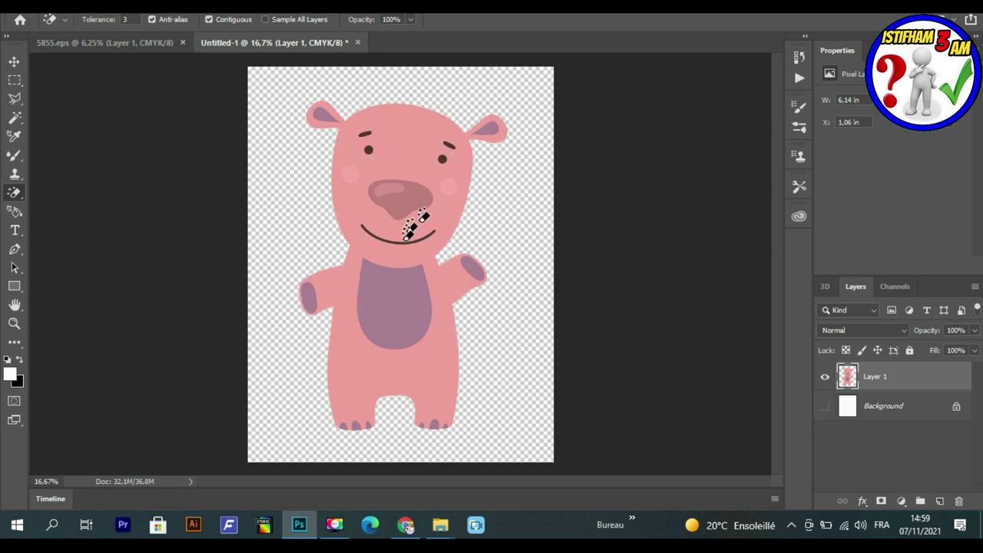
{"action": "left_click", "coordinate": [824, 406]}
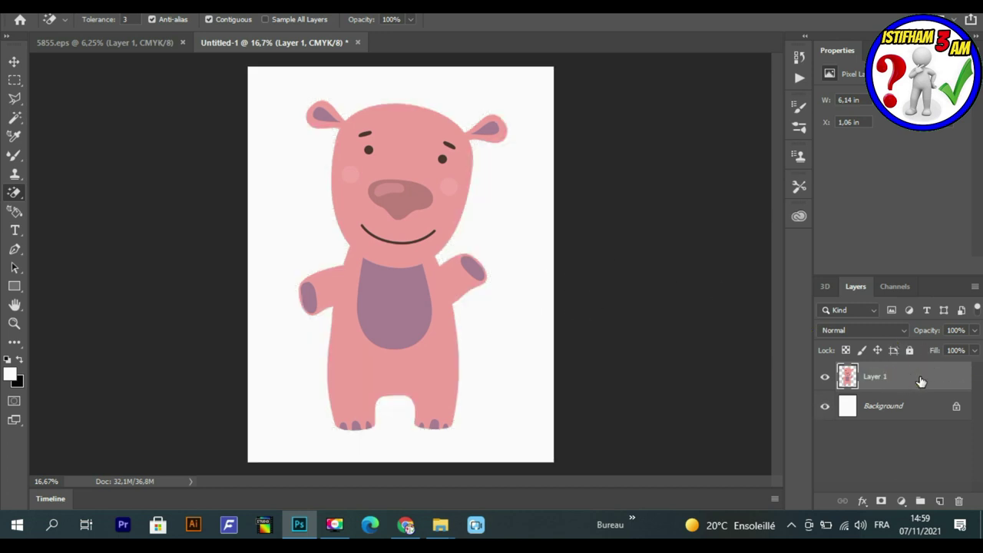
{"action": "double_click", "coordinate": [915, 377]}
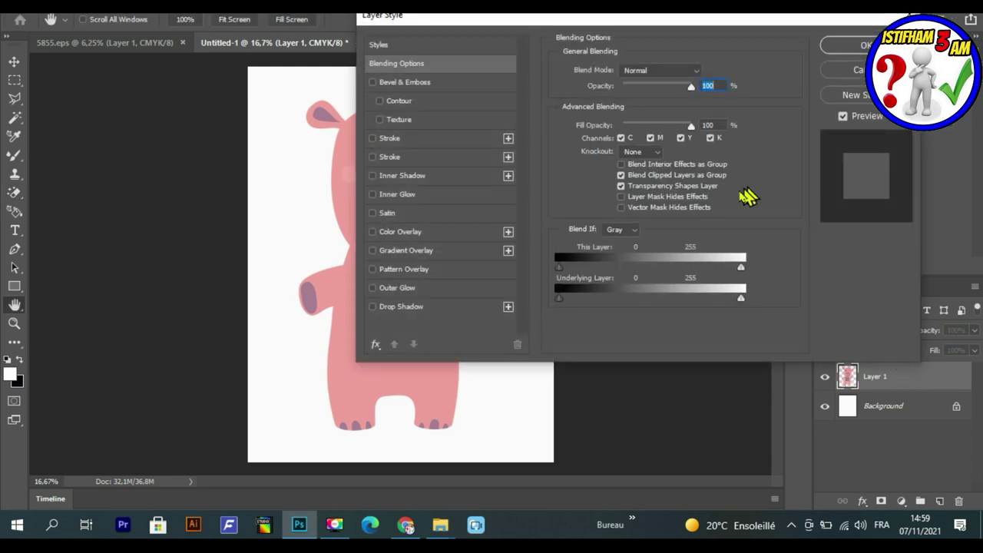
Step: Give Layer 1's bear a 3 px Stroke effect, then reselect the Magic Eraser Tool
{"action": "left_click", "coordinate": [419, 142]}
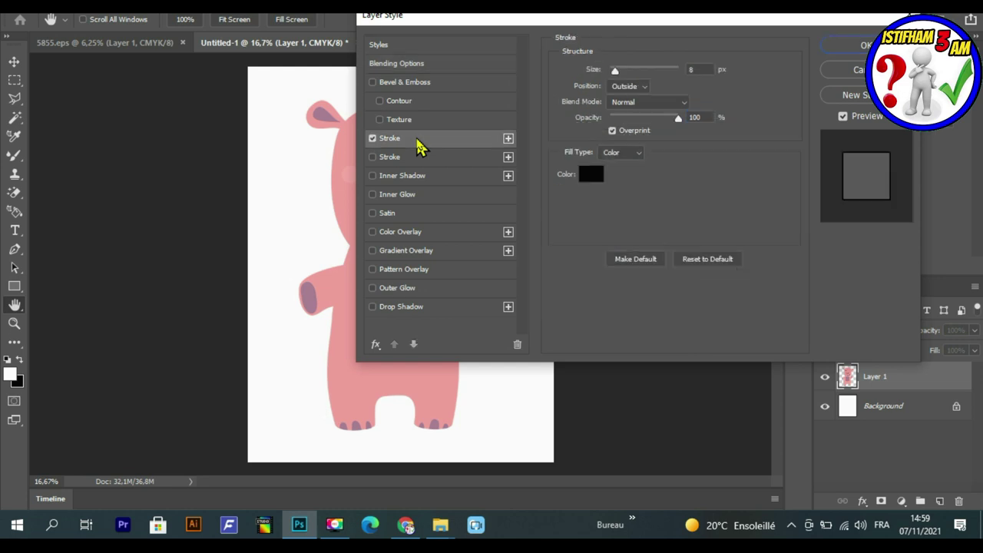
{"action": "double_click", "coordinate": [692, 69]}
{"action": "type", "text": "3"}
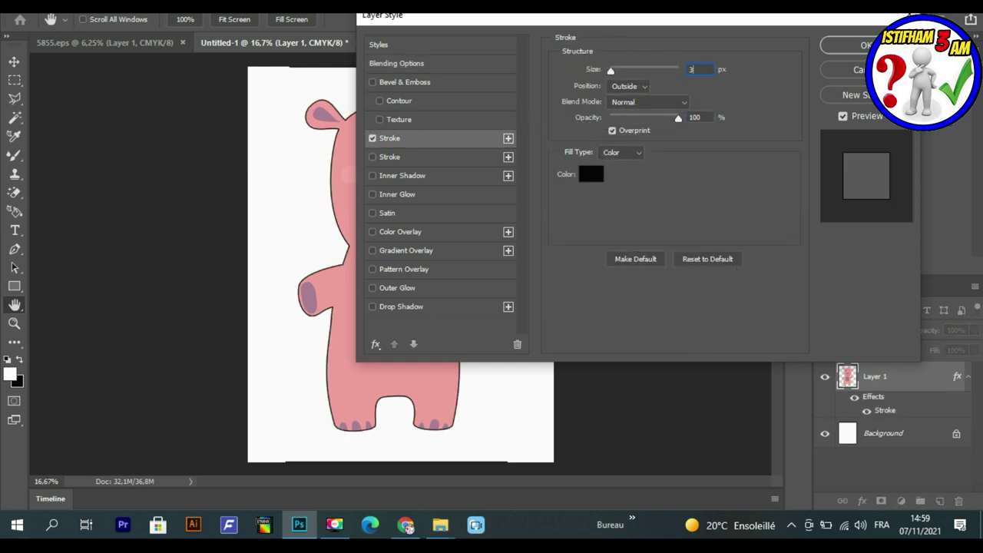
{"action": "left_click", "coordinate": [865, 45]}
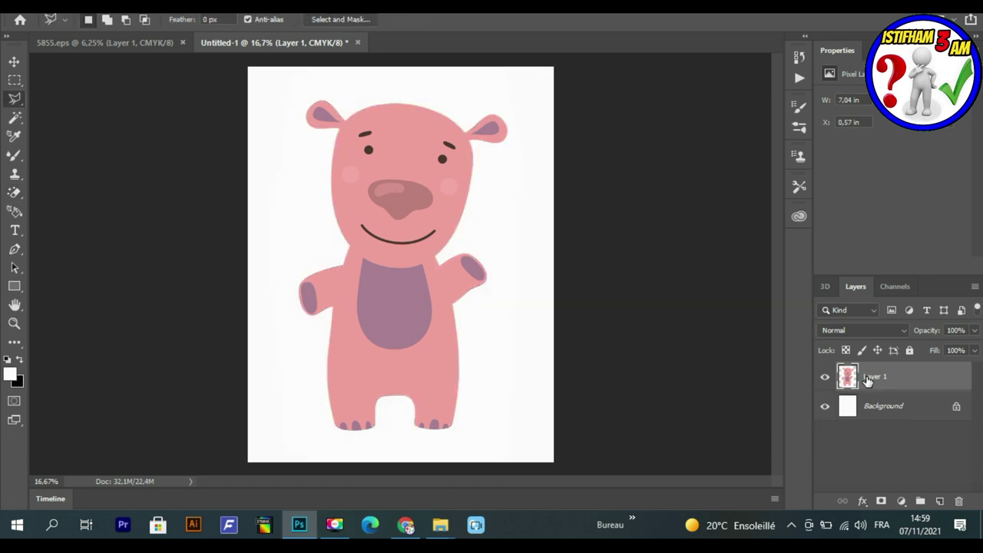
{"action": "left_click", "coordinate": [20, 196]}
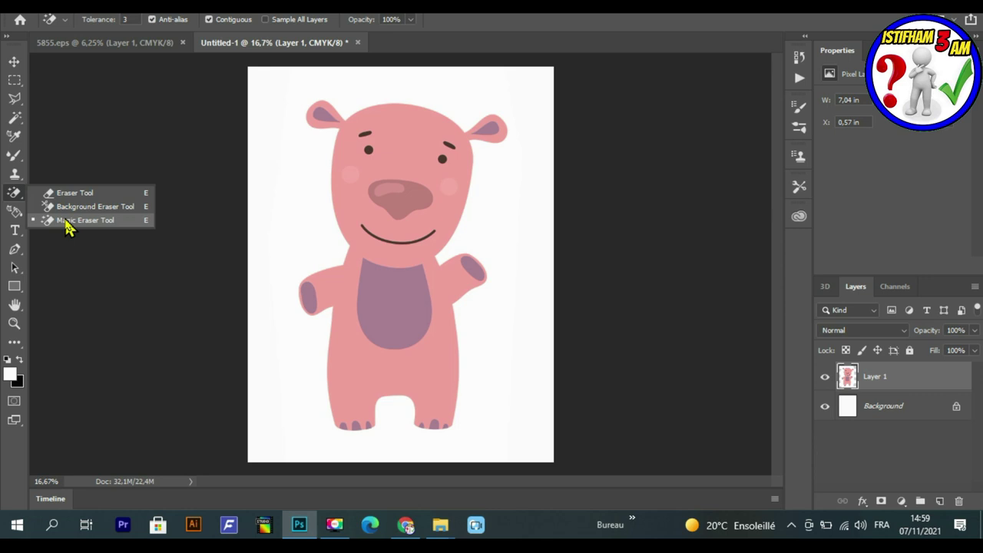
{"action": "left_click", "coordinate": [66, 222]}
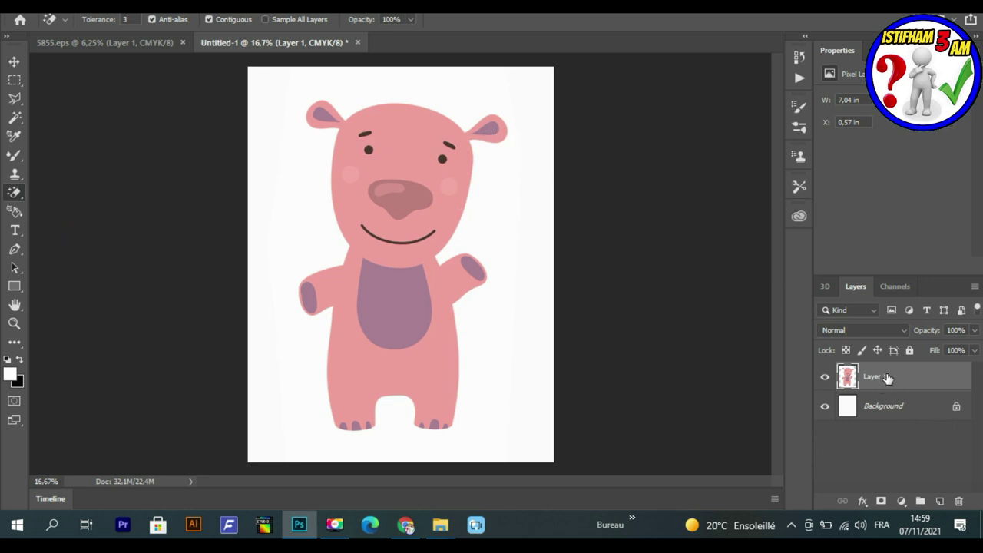
Step: Magic-erase the white background, then the bear's pink body, ear, nose and cheek fills
{"action": "left_click", "coordinate": [429, 96]}
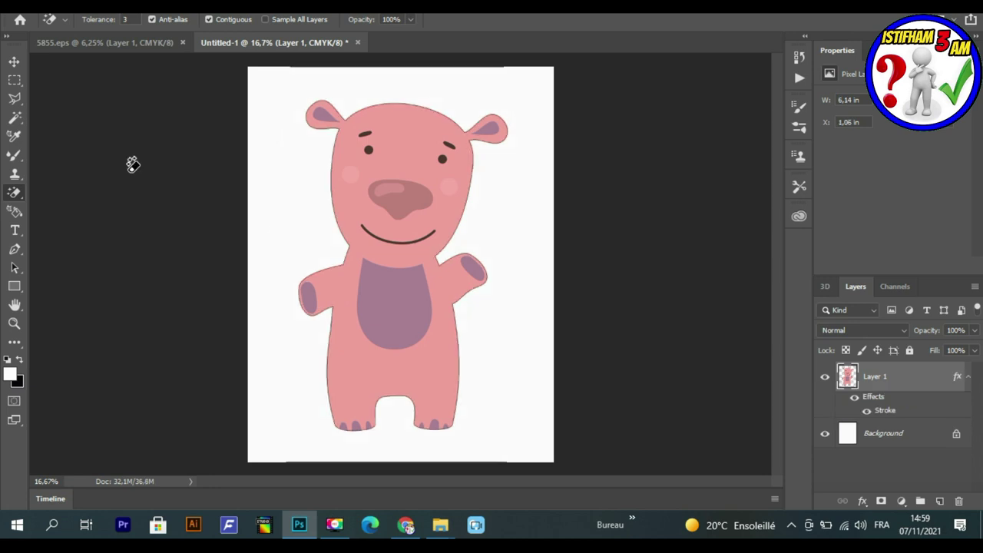
{"action": "key", "text": "ctrl+plus"}
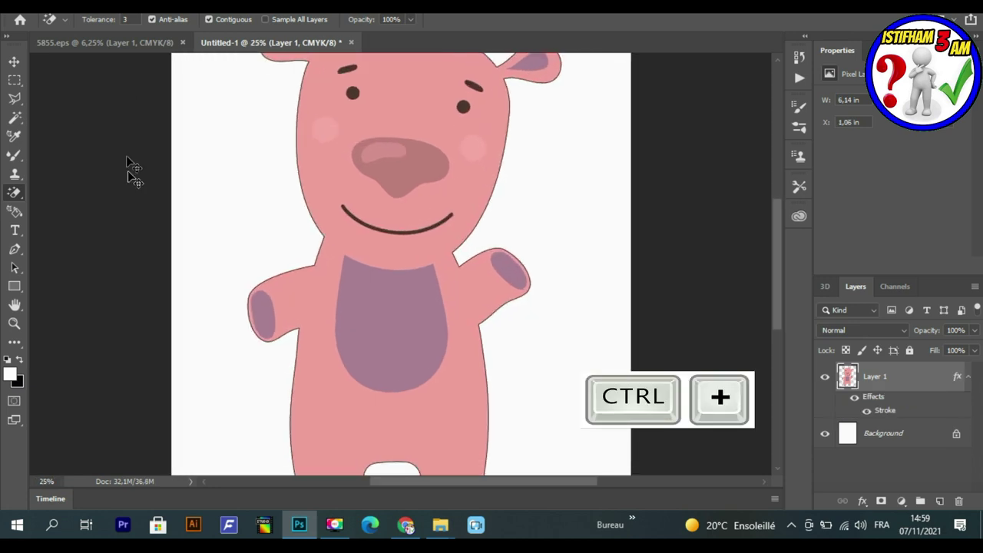
{"action": "scroll", "coordinate": [127, 170], "scroll_direction": "up", "scroll_amount": 2}
{"action": "left_click", "coordinate": [424, 142]}
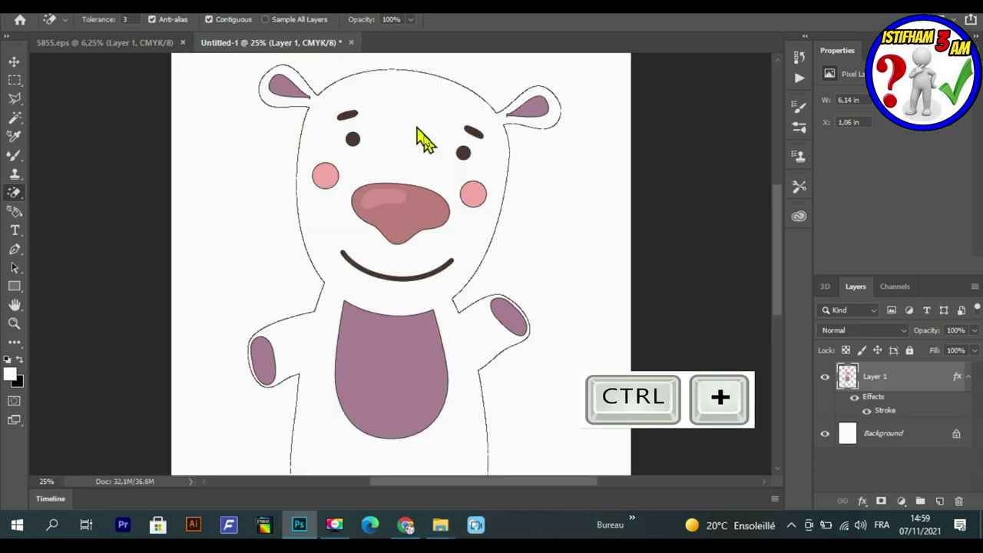
{"action": "left_click", "coordinate": [530, 113]}
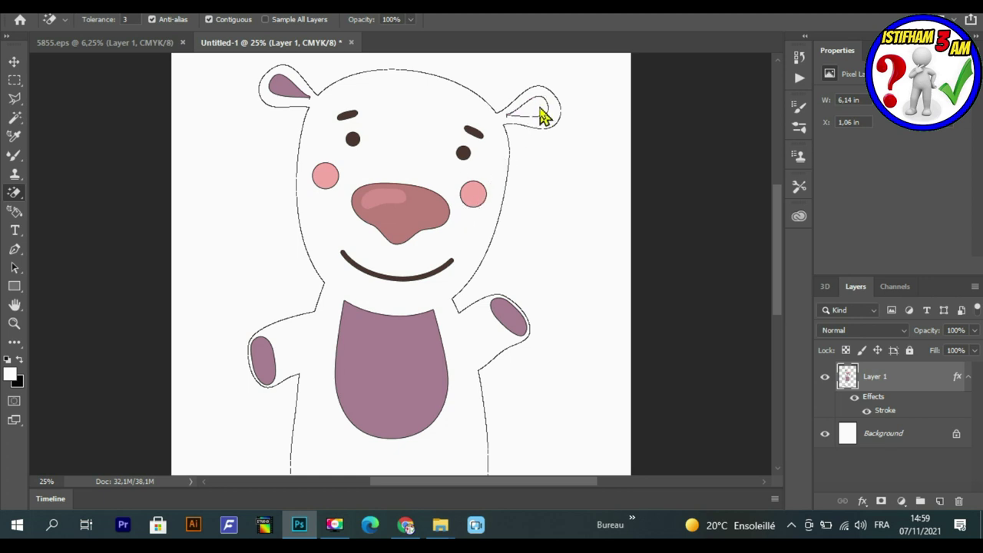
{"action": "left_click", "coordinate": [289, 86]}
{"action": "left_click", "coordinate": [416, 201]}
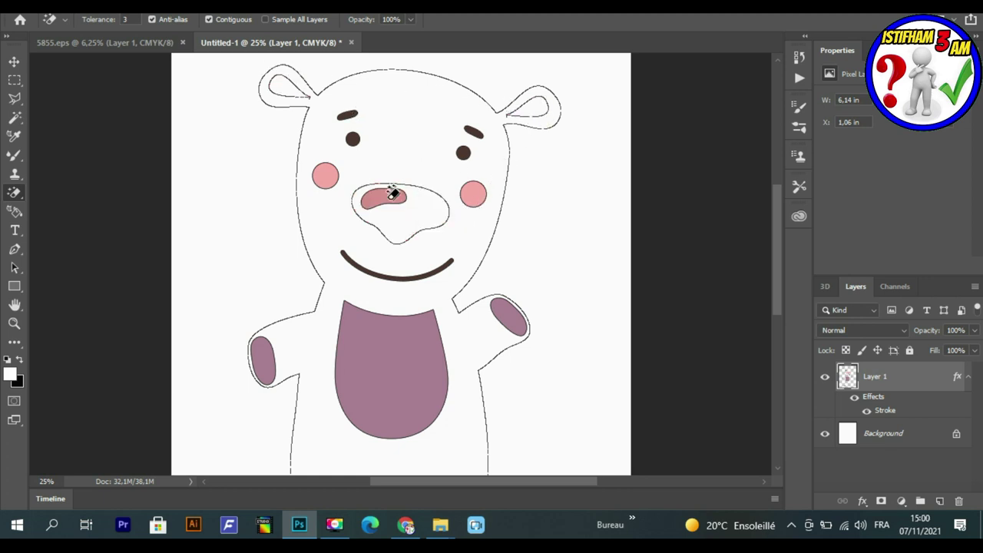
{"action": "left_click", "coordinate": [322, 171]}
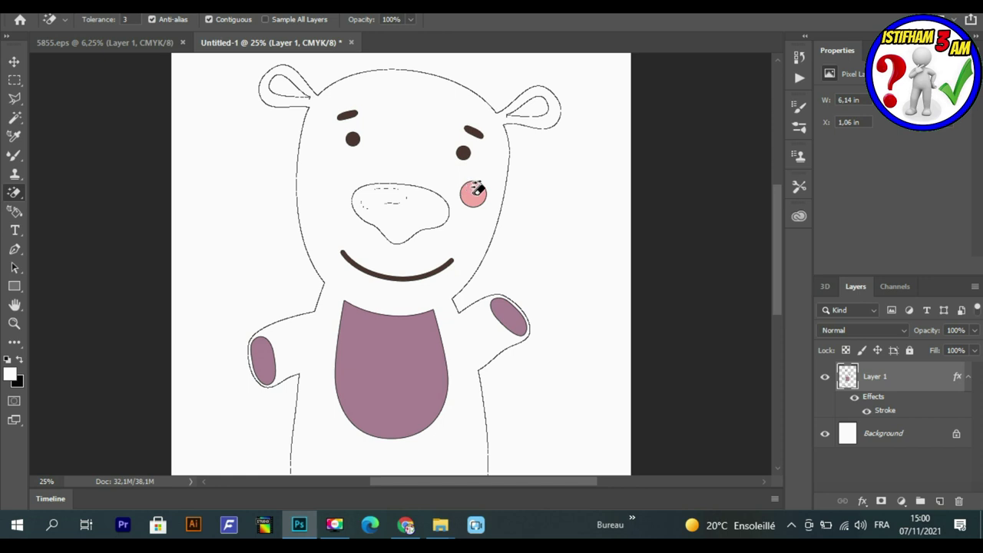
{"action": "left_click", "coordinate": [476, 190]}
Step: Erase the remaining fills on the raised arm, left paw, belly and both feet's toes
{"action": "left_click", "coordinate": [510, 318]}
{"action": "left_click", "coordinate": [274, 352]}
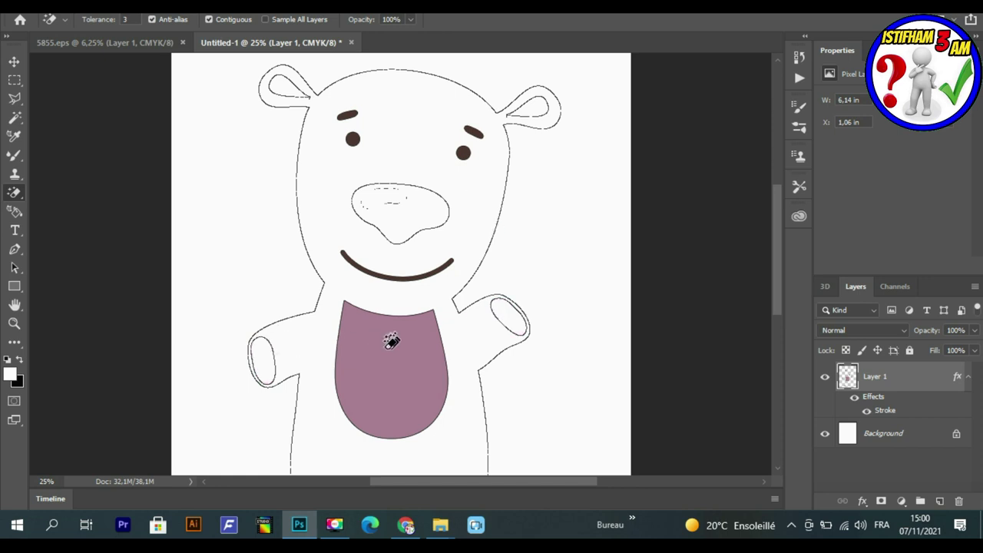
{"action": "left_click", "coordinate": [390, 340]}
{"action": "scroll", "coordinate": [558, 287], "scroll_direction": "down", "scroll_amount": 2}
{"action": "scroll", "coordinate": [540, 318], "scroll_direction": "down", "scroll_amount": 1}
{"action": "scroll", "coordinate": [539, 317], "scroll_direction": "down", "scroll_amount": 3}
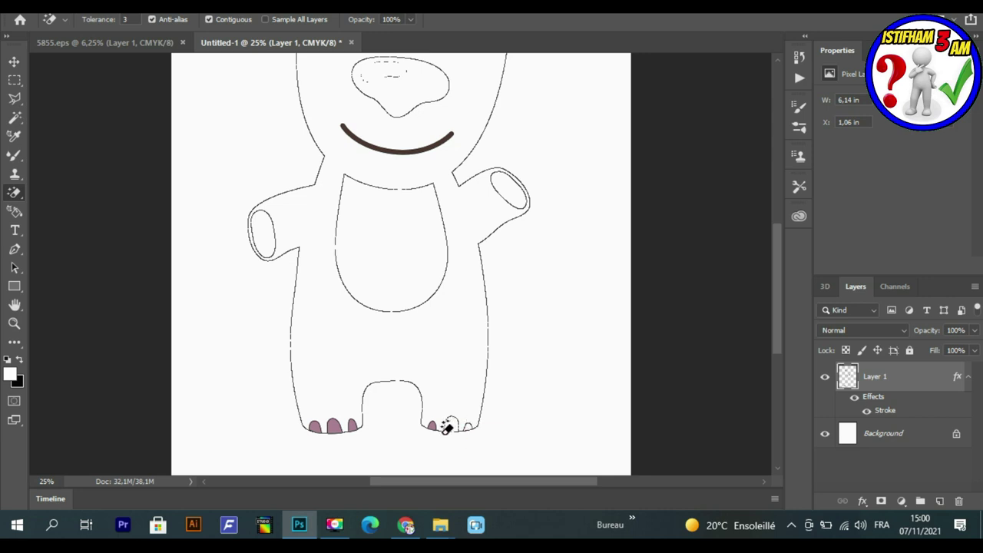
{"action": "left_click", "coordinate": [433, 423]}
{"action": "left_click", "coordinate": [315, 424]}
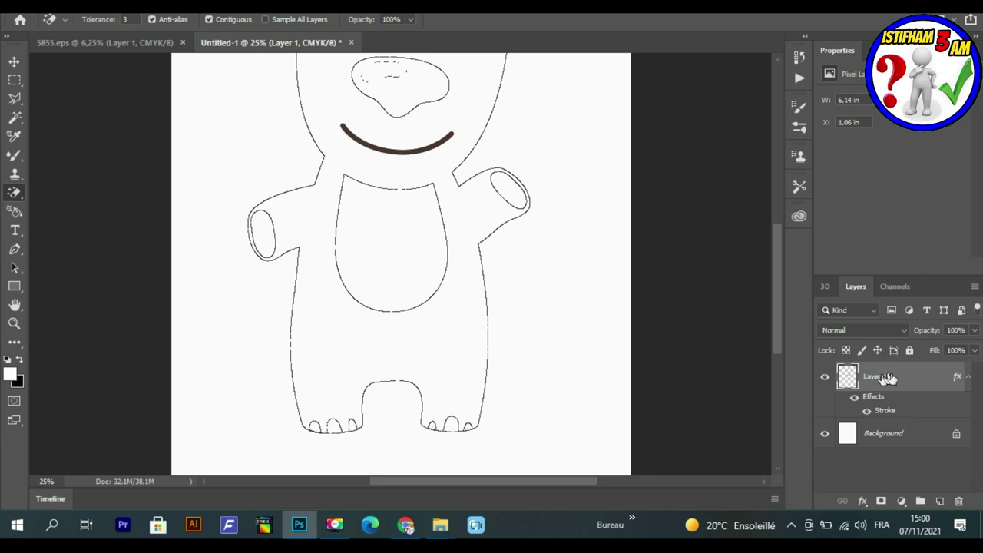
{"action": "double_click", "coordinate": [895, 378]}
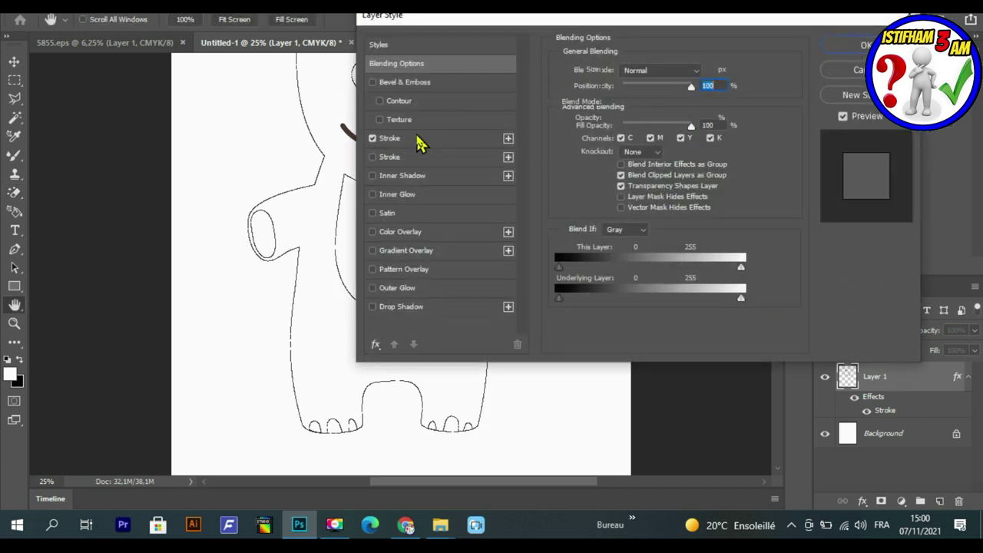
Step: Widen the bear layer's Stroke effect from 3 px to 6 px and zoom out
{"action": "left_click", "coordinate": [419, 143]}
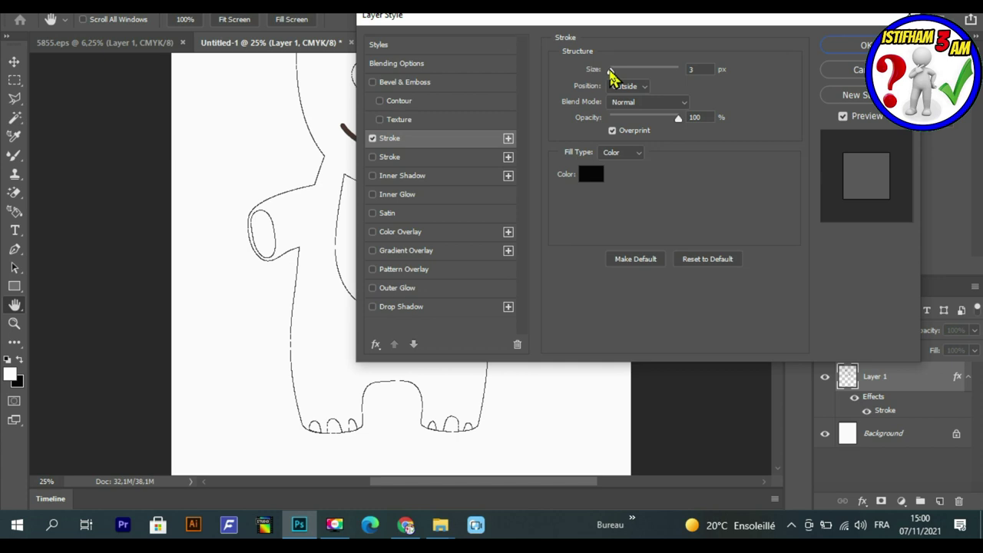
{"action": "left_click_drag", "start_coordinate": [610, 69], "coordinate": [613, 71]}
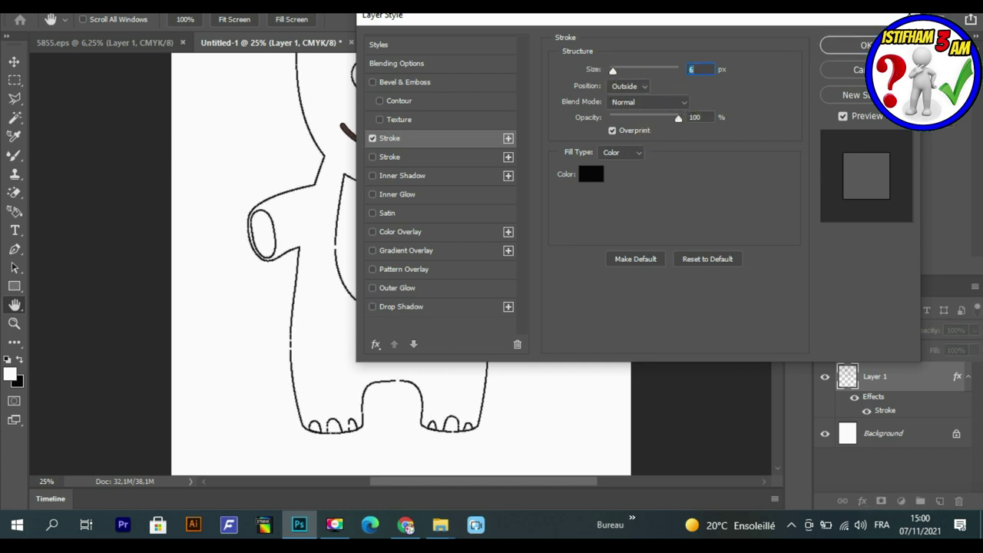
{"action": "left_click", "coordinate": [865, 44]}
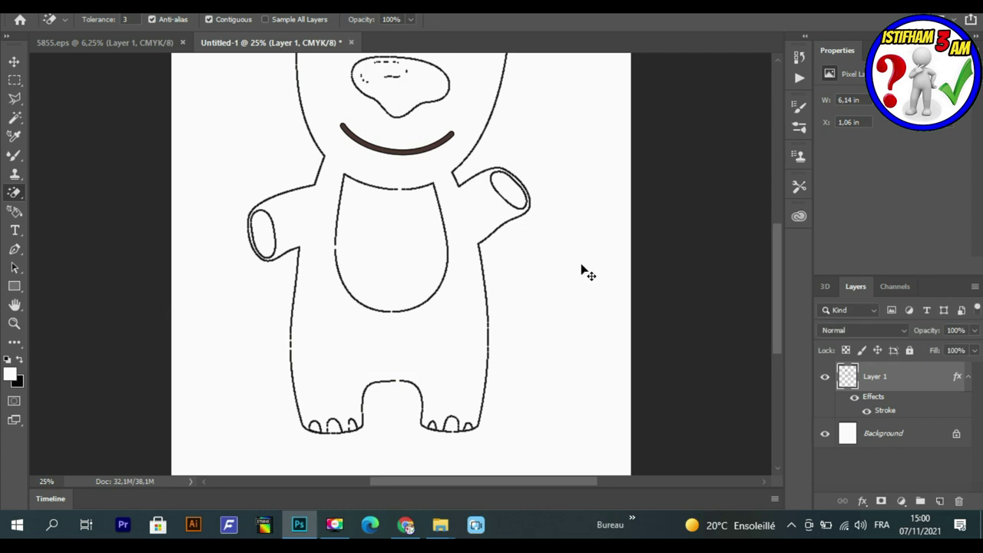
{"action": "key", "text": "ctrl+minus"}
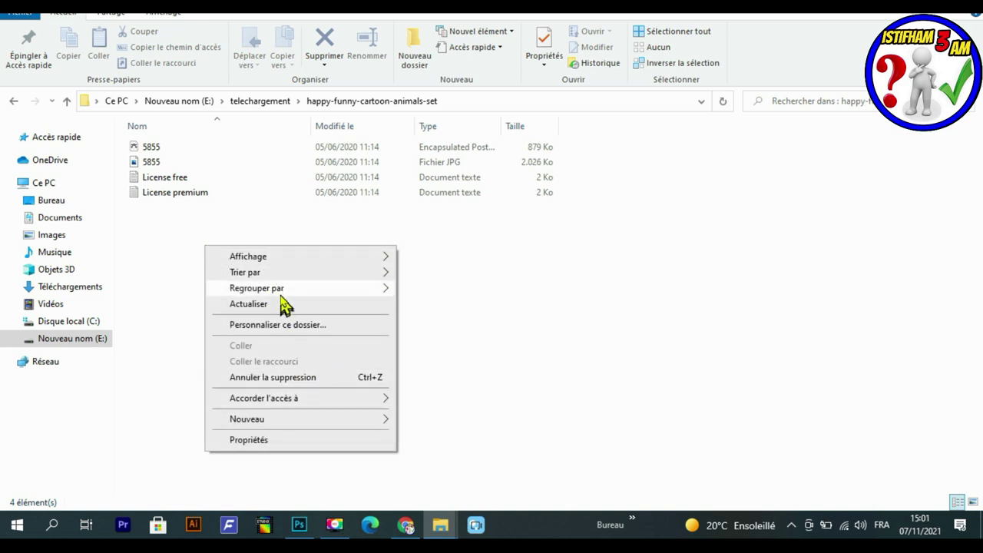
Step: Create a default-named Microsoft PowerPoint Presentation in the cartoon animals folder and open it
{"action": "mouse_move", "coordinate": [332, 422]}
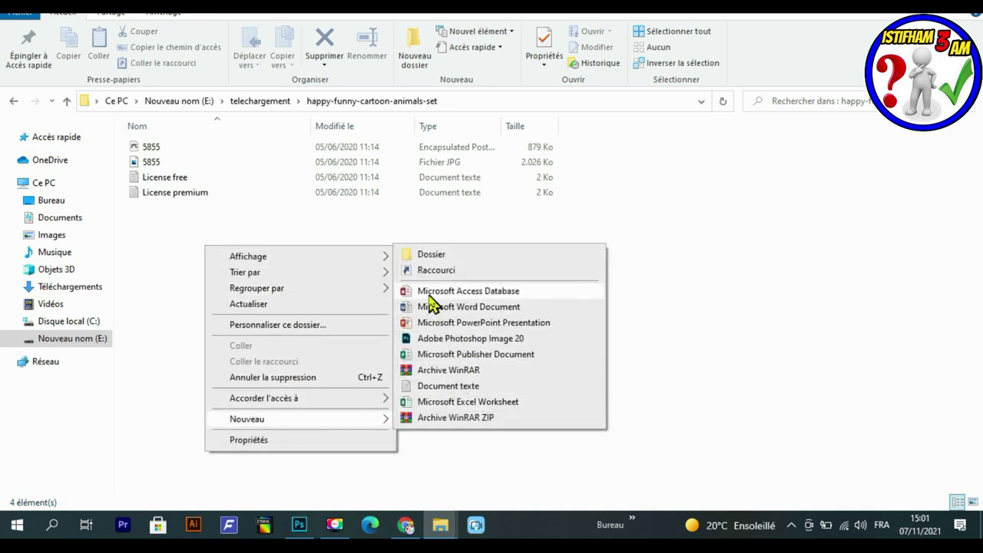
{"action": "left_click", "coordinate": [430, 323]}
{"action": "left_click", "coordinate": [131, 228]}
{"action": "double_click", "coordinate": [152, 219]}
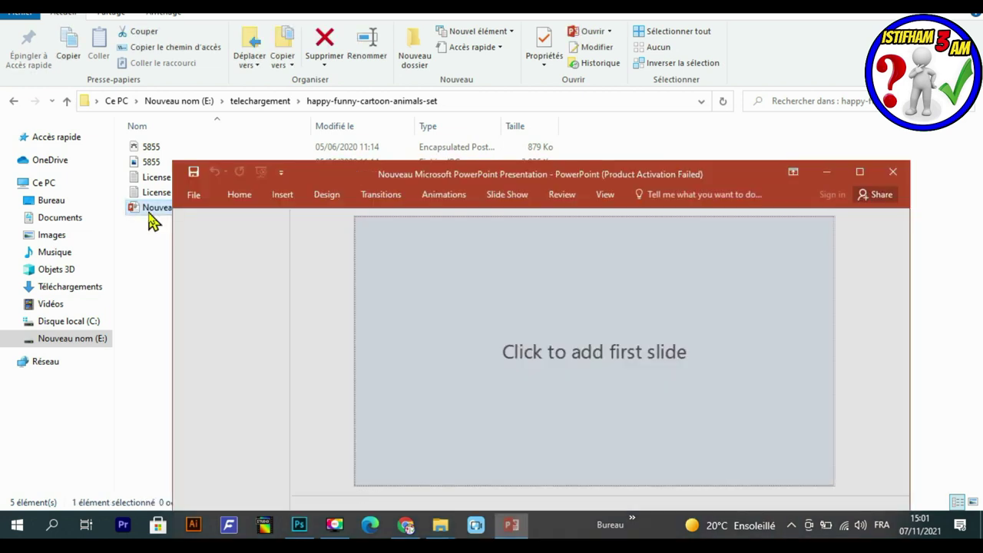
{"action": "key", "text": "Escape"}
Step: Start a blank presentation and delete the title and subtitle placeholders from slide 1
{"action": "left_click", "coordinate": [860, 172]}
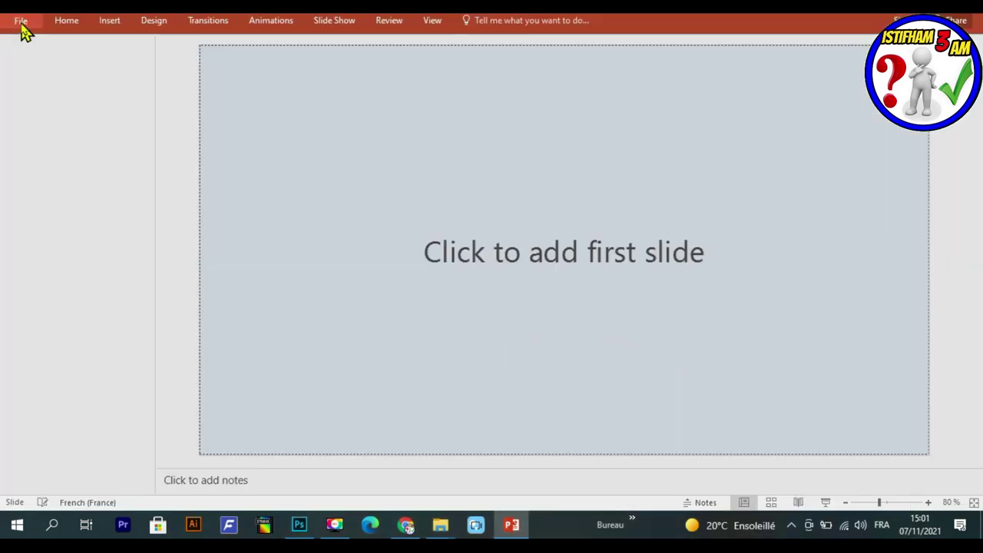
{"action": "left_click", "coordinate": [23, 26]}
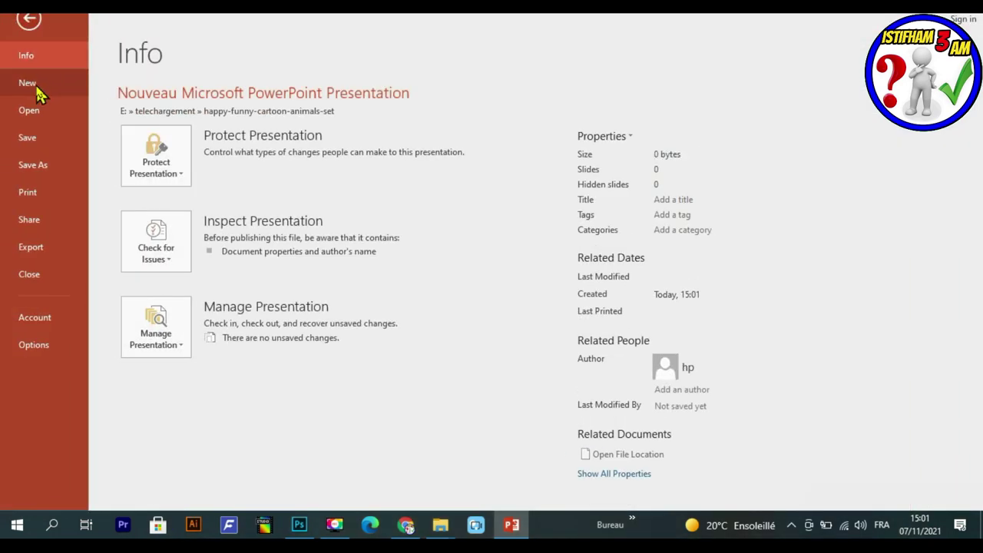
{"action": "left_click", "coordinate": [36, 77]}
{"action": "left_click", "coordinate": [206, 209]}
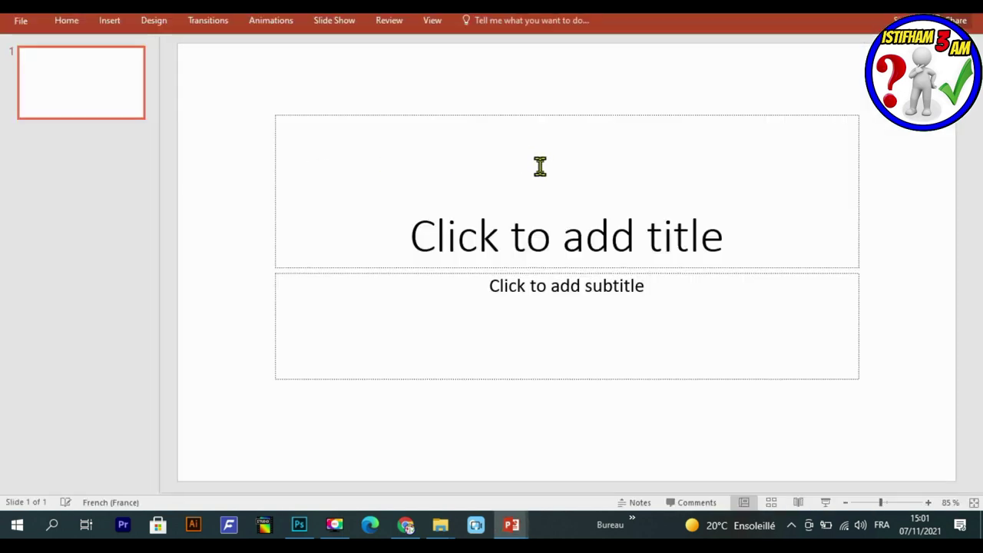
{"action": "left_click", "coordinate": [539, 164]}
{"action": "key", "text": "Delete"}
{"action": "left_click", "coordinate": [535, 297]}
{"action": "left_click", "coordinate": [563, 243]}
{"action": "key", "text": "Delete"}
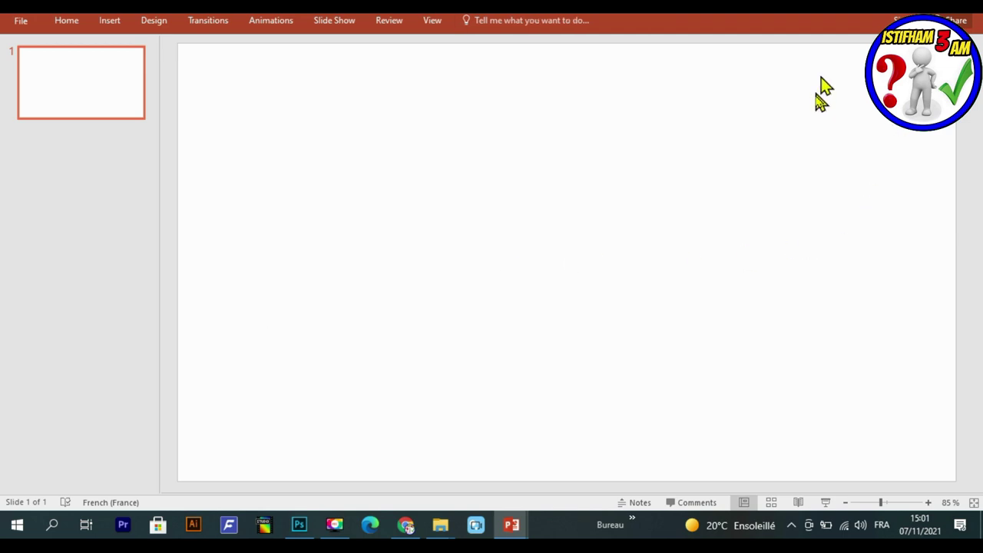
Step: Set a custom Letter Paper (8.5x11 in) slide size, then paste copies of the blank slide
{"action": "left_click", "coordinate": [155, 21]}
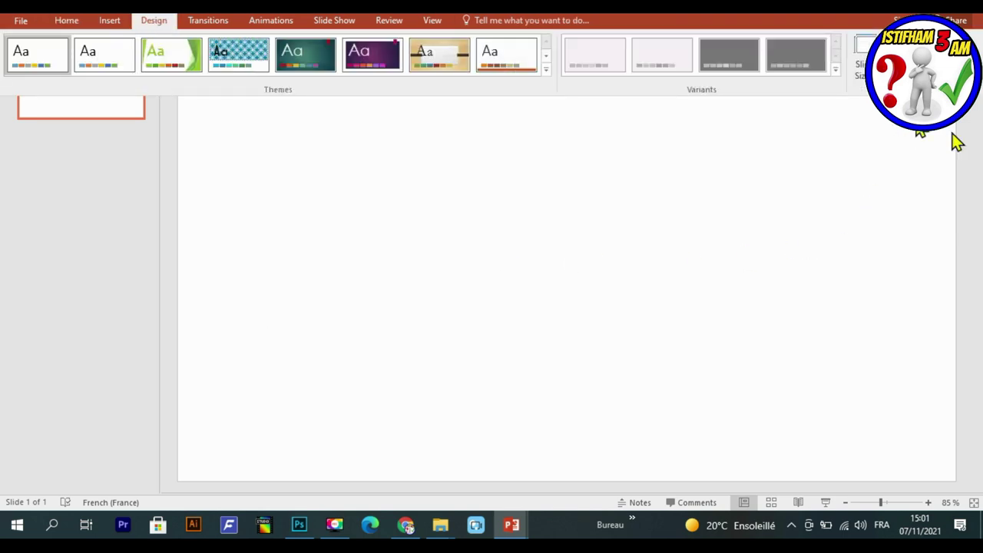
{"action": "left_click", "coordinate": [864, 62]}
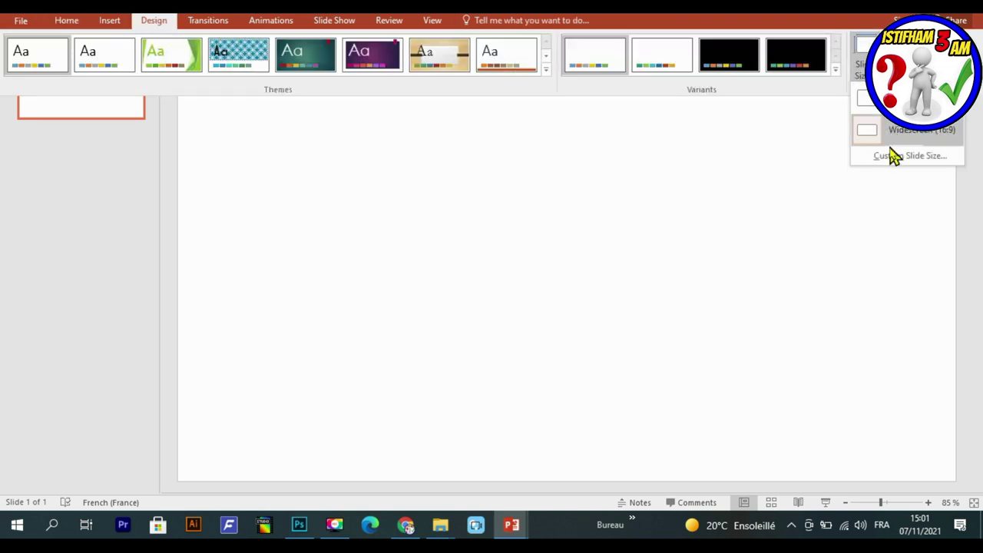
{"action": "left_click", "coordinate": [893, 157]}
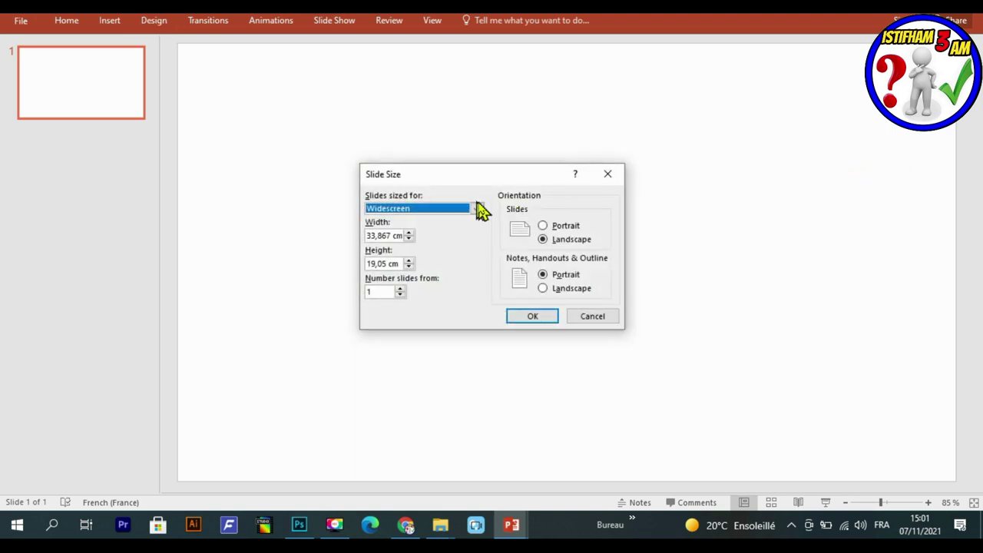
{"action": "left_click", "coordinate": [476, 209]}
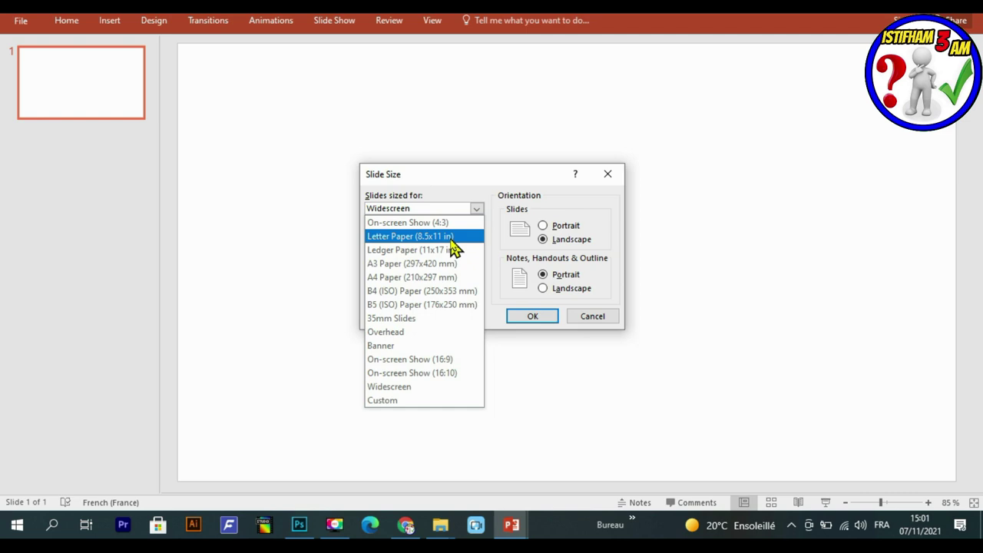
{"action": "left_click", "coordinate": [452, 237]}
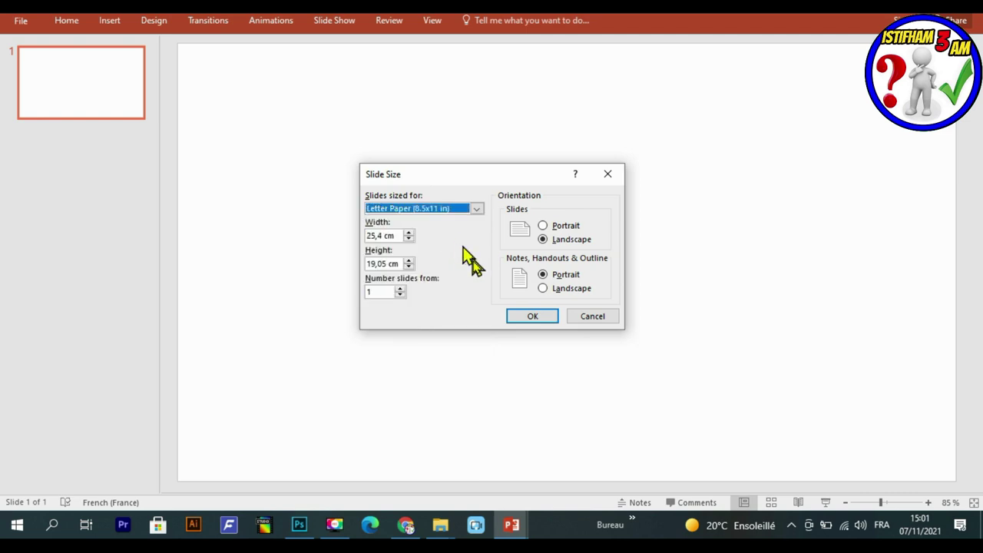
{"action": "left_click", "coordinate": [530, 317]}
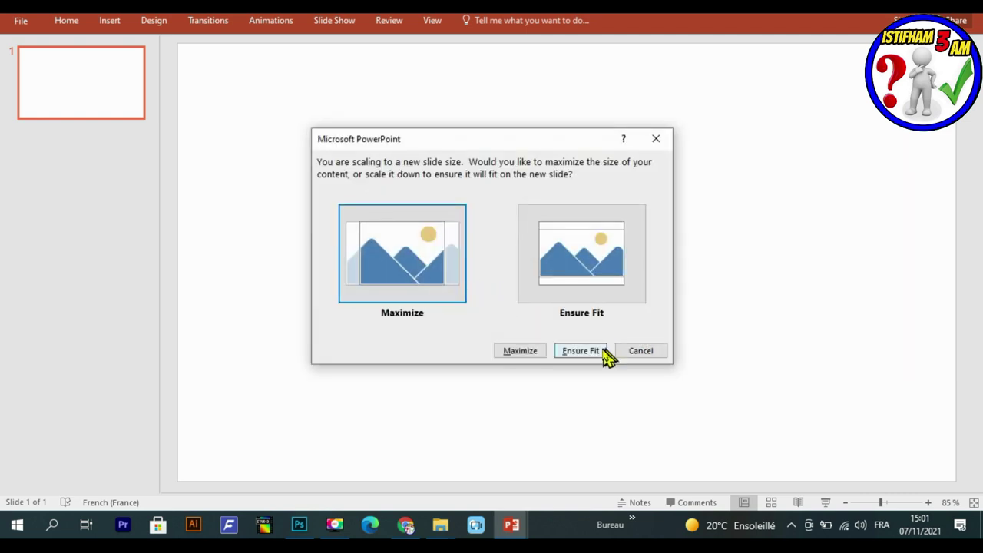
{"action": "left_click", "coordinate": [525, 350]}
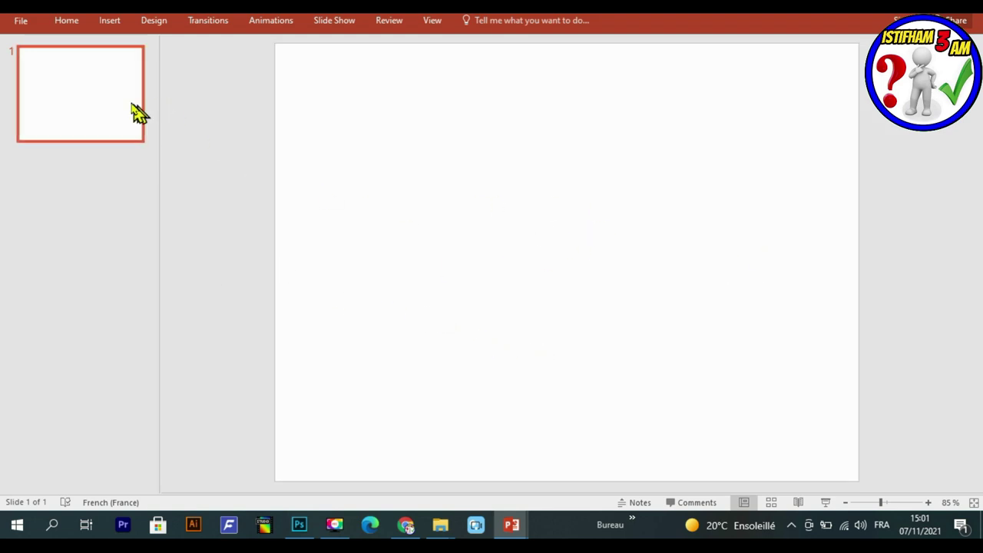
{"action": "key", "text": "ctrl+v"}
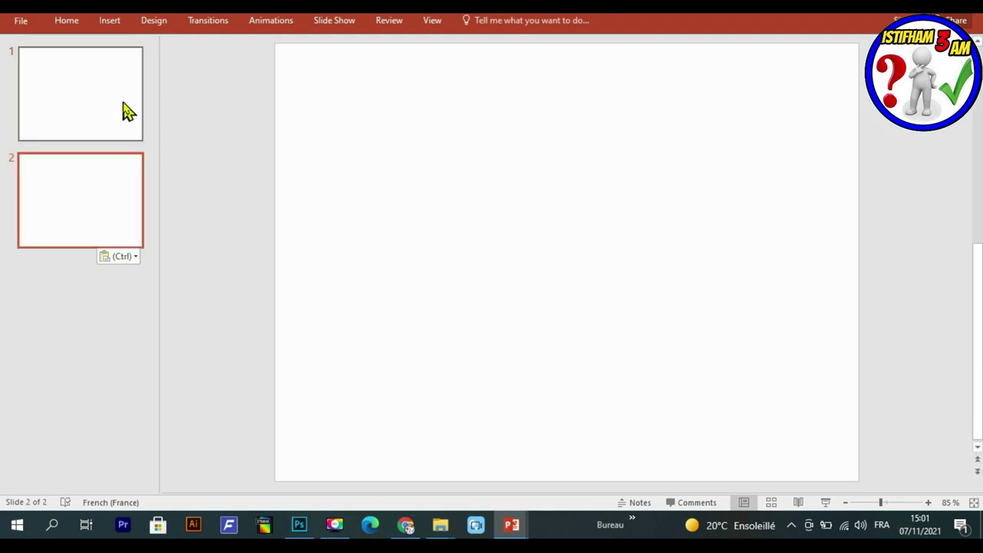
{"action": "key", "text": "ctrl+v"}
{"action": "key", "text": "ctrl+v"}
{"action": "key", "text": "ctrl+v"}
{"action": "key", "text": "ctrl+v"}
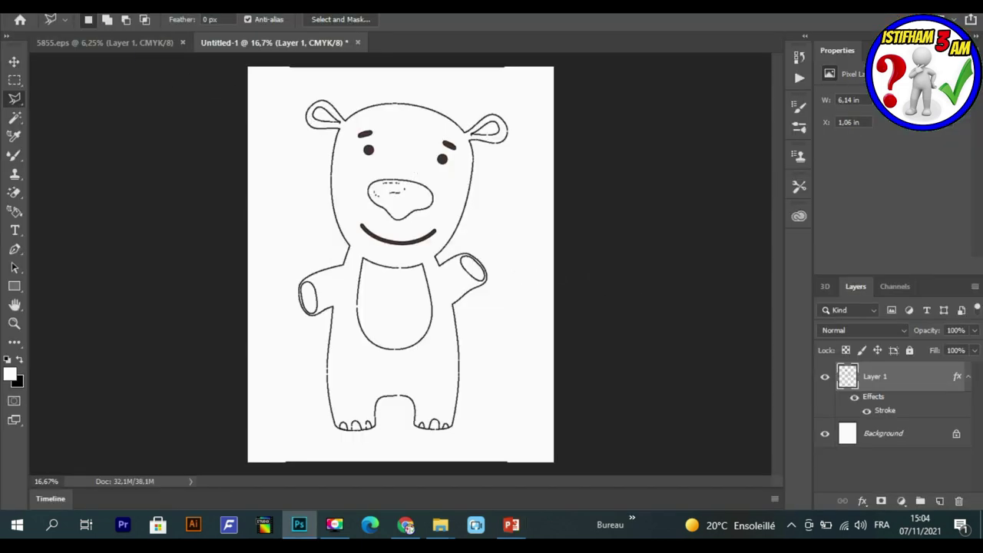
Step: Save the bear drawing to the desktop as a JPEG named 'animal 1'
{"action": "key", "text": "alt+f"}
{"action": "left_click", "coordinate": [87, 161]}
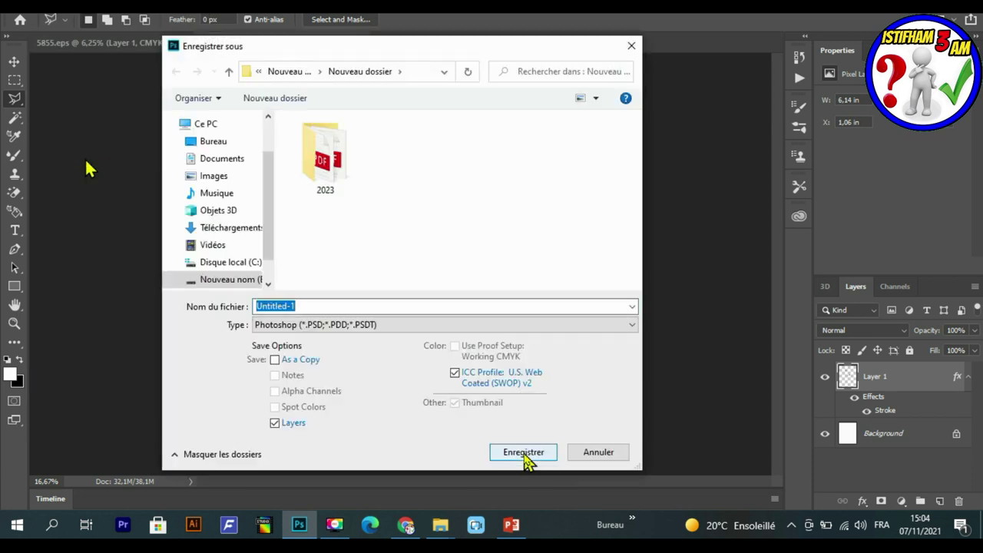
{"action": "type", "text": "animal 1"}
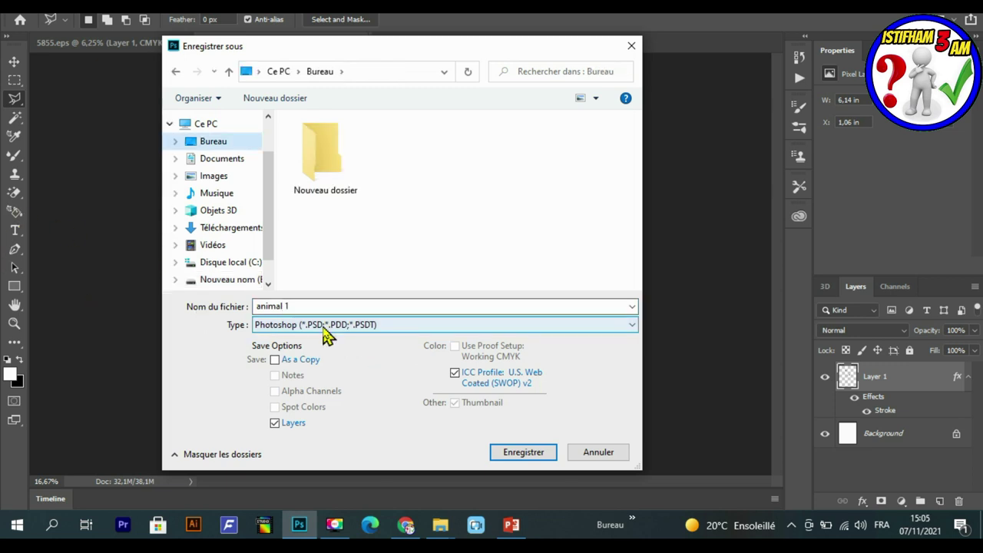
{"action": "left_click", "coordinate": [327, 325]}
{"action": "left_click", "coordinate": [300, 392]}
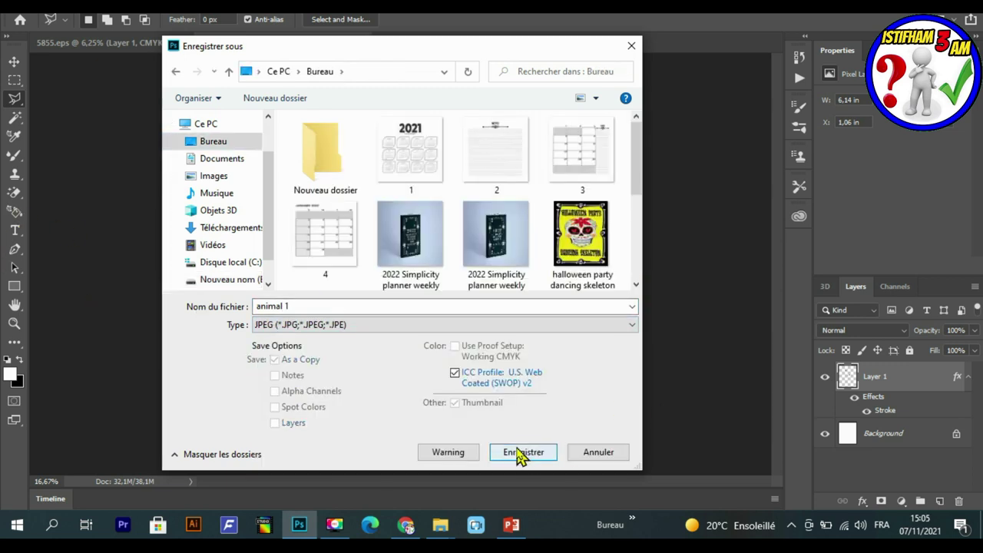
{"action": "left_click", "coordinate": [519, 390]}
{"action": "left_click", "coordinate": [575, 109]}
{"action": "left_click", "coordinate": [511, 524]}
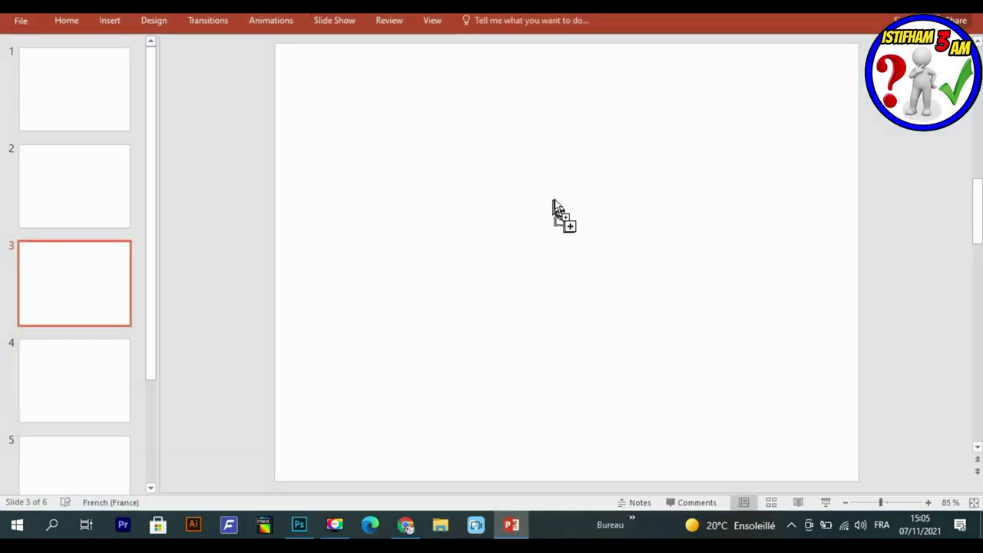
Step: Drop the bear JPEG onto slide 3 and stretch it left and right across the slide
{"action": "left_click_drag", "start_coordinate": [509, 521], "coordinate": [560, 211]}
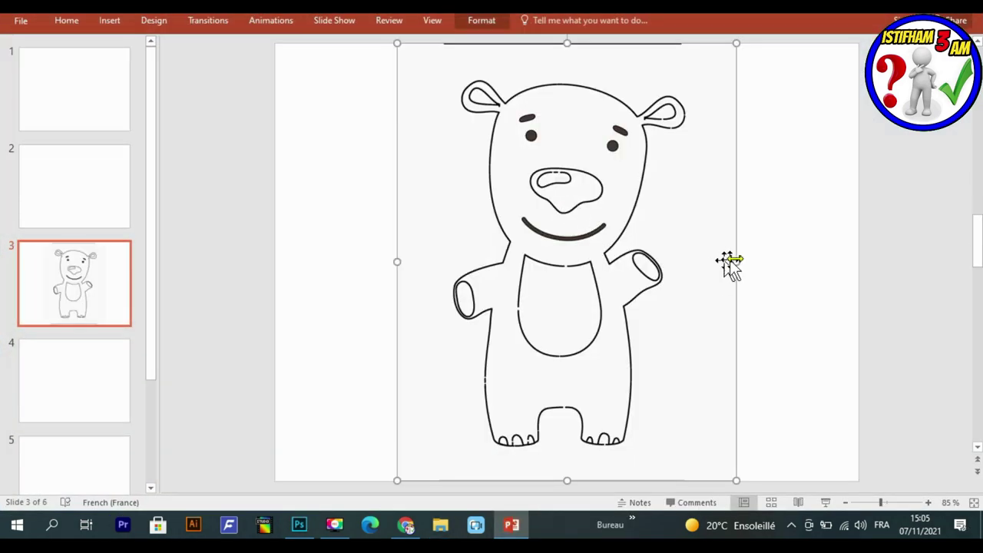
{"action": "left_click", "coordinate": [822, 265]}
{"action": "left_click", "coordinate": [659, 221]}
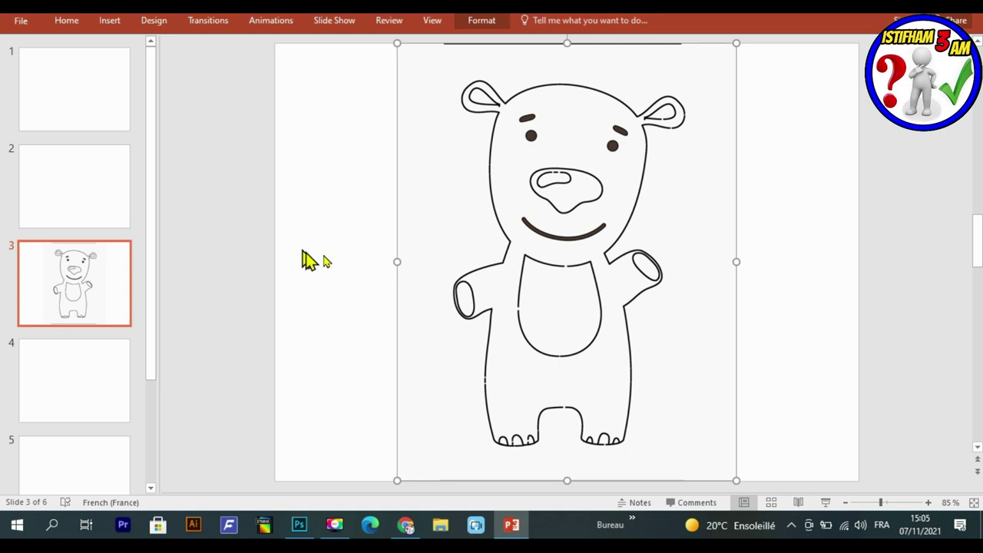
{"action": "left_click_drag", "start_coordinate": [397, 261], "coordinate": [273, 249]}
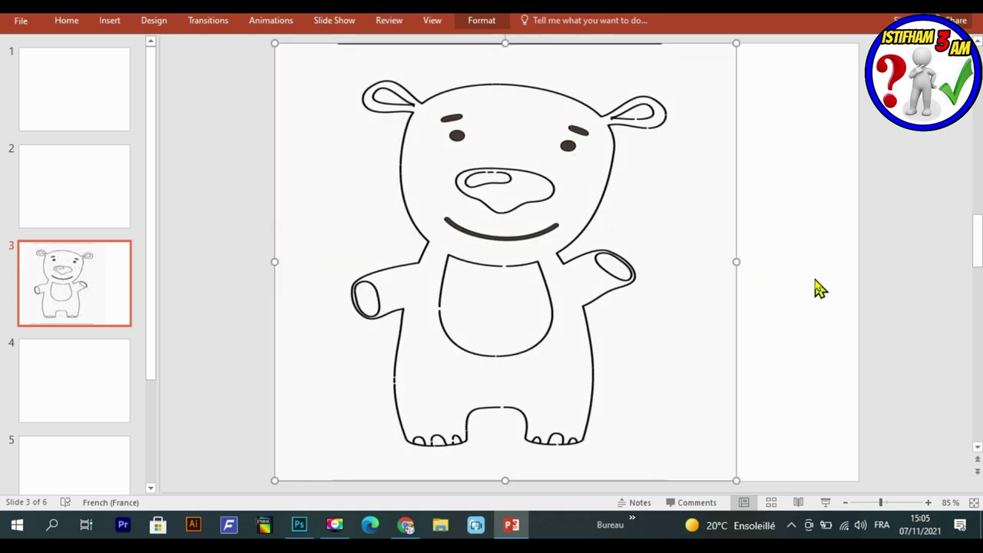
{"action": "left_click_drag", "start_coordinate": [735, 262], "coordinate": [861, 267]}
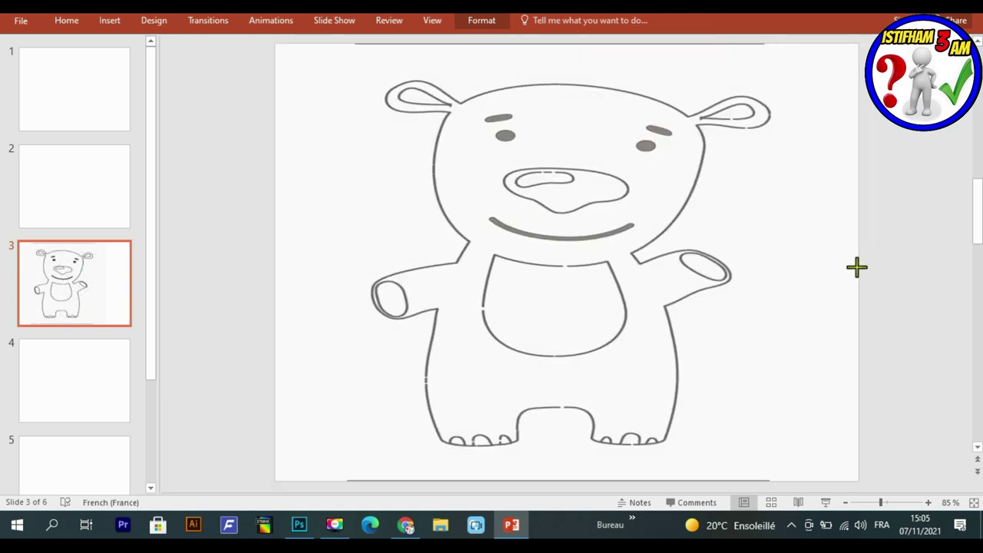
{"action": "left_click", "coordinate": [900, 248]}
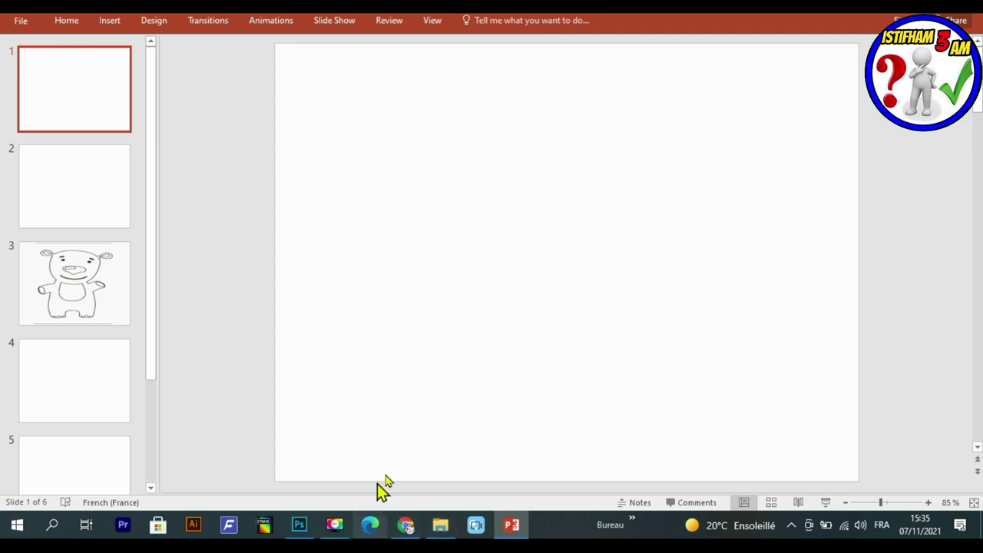
{"action": "left_click", "coordinate": [405, 525]}
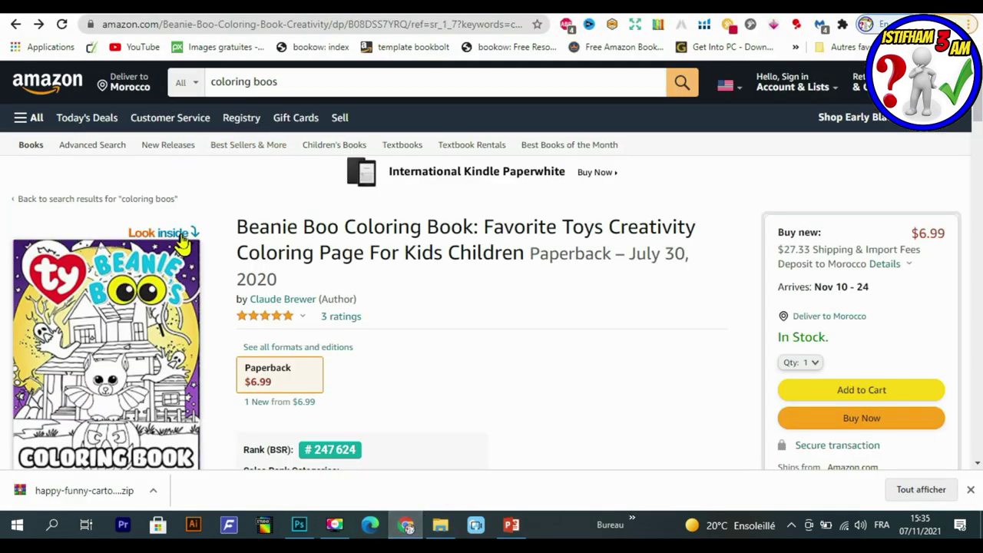
Step: Open the Beanie Boo book's Look Inside preview and scroll through its sample pages
{"action": "left_click", "coordinate": [182, 241]}
{"action": "scroll", "coordinate": [503, 254], "scroll_direction": "down", "scroll_amount": 3}
{"action": "scroll", "coordinate": [503, 253], "scroll_direction": "down", "scroll_amount": 4}
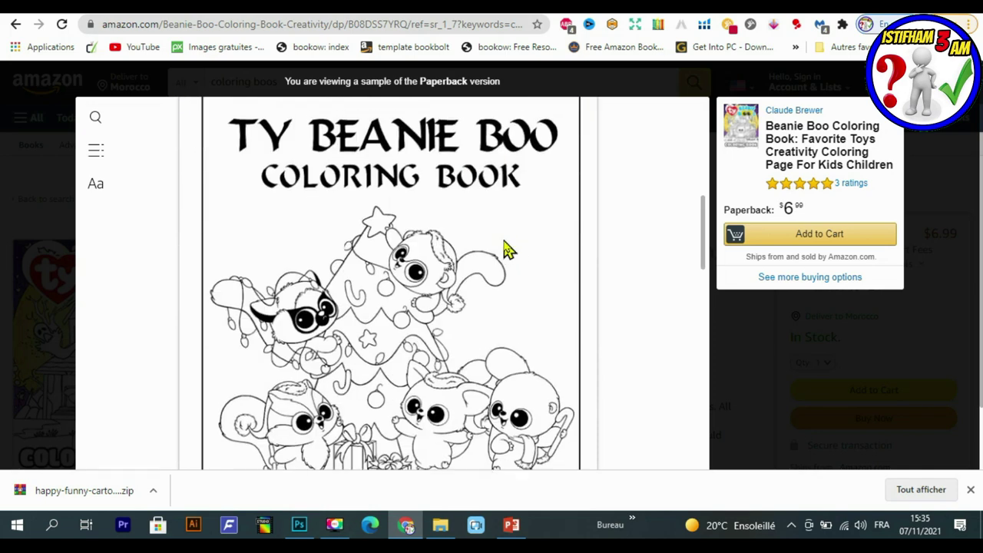
{"action": "scroll", "coordinate": [504, 247], "scroll_direction": "down", "scroll_amount": 4}
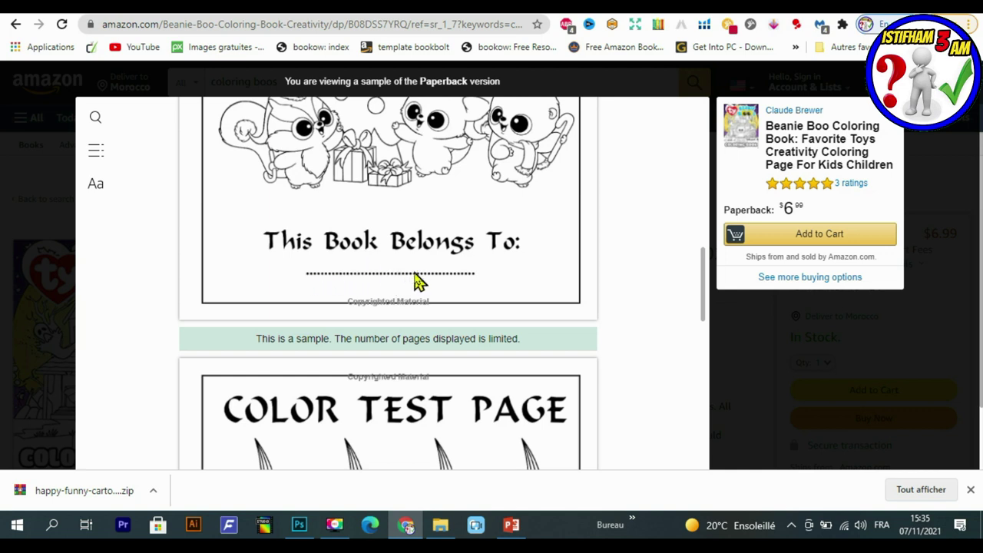
{"action": "scroll", "coordinate": [417, 281], "scroll_direction": "up", "scroll_amount": 2}
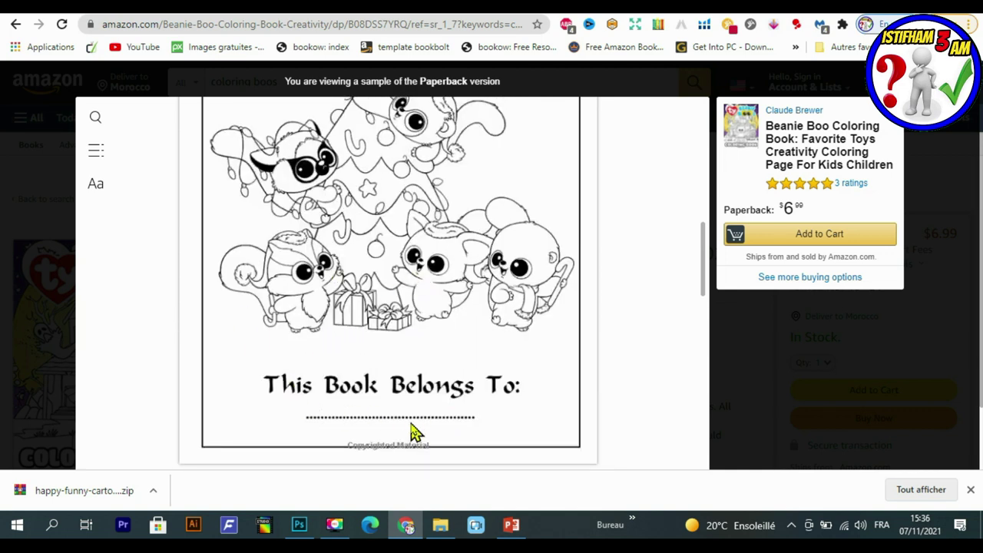
{"action": "scroll", "coordinate": [367, 421], "scroll_direction": "up", "scroll_amount": 2}
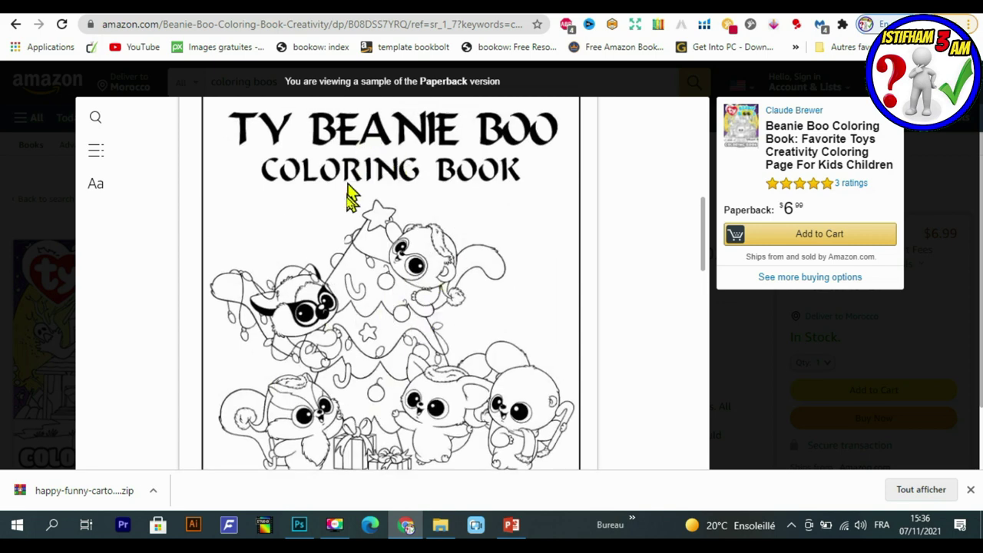
{"action": "scroll", "coordinate": [381, 231], "scroll_direction": "down", "scroll_amount": 3}
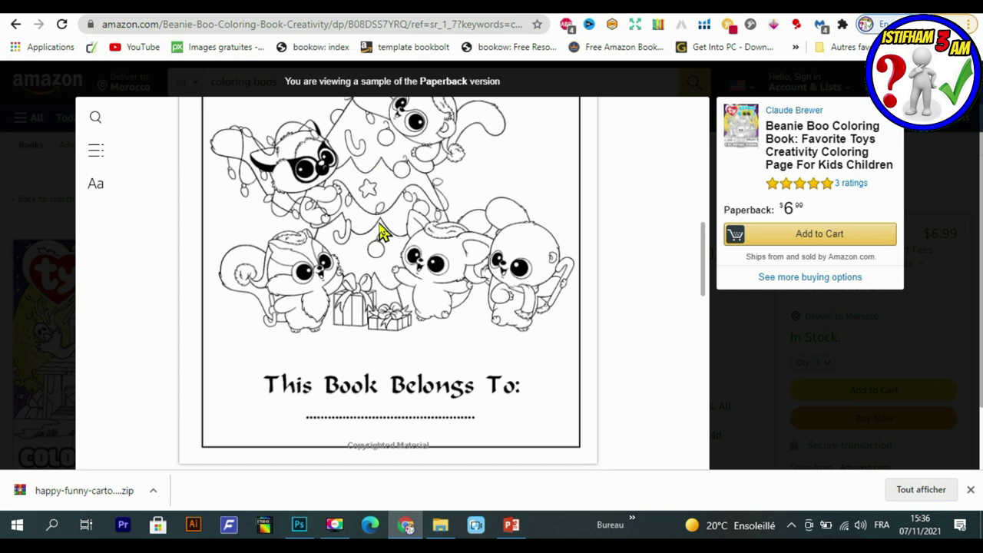
{"action": "key", "text": "alt+Tab"}
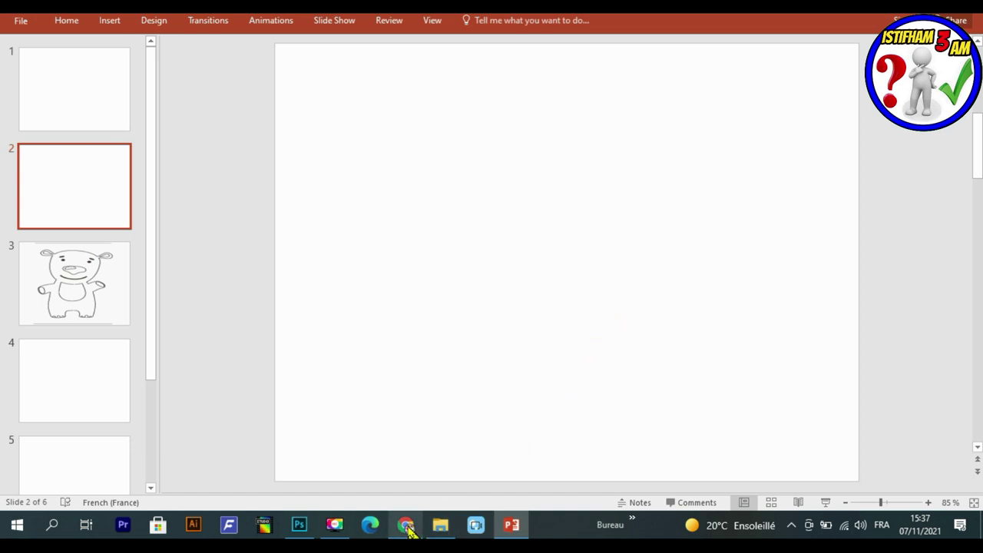
Step: Open the Kindlepreneur copyright page article and scroll down to Template #1
{"action": "left_click", "coordinate": [406, 527]}
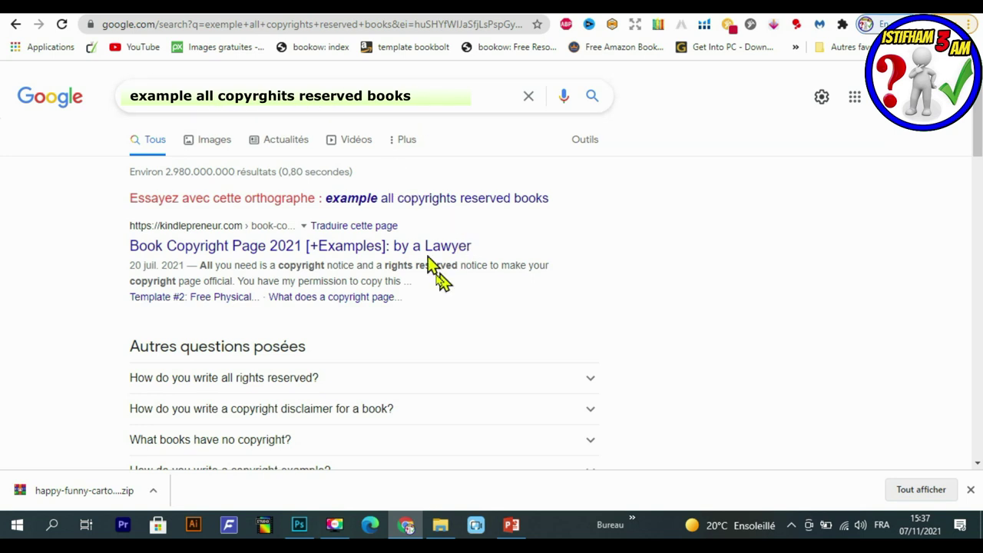
{"action": "left_click", "coordinate": [258, 250]}
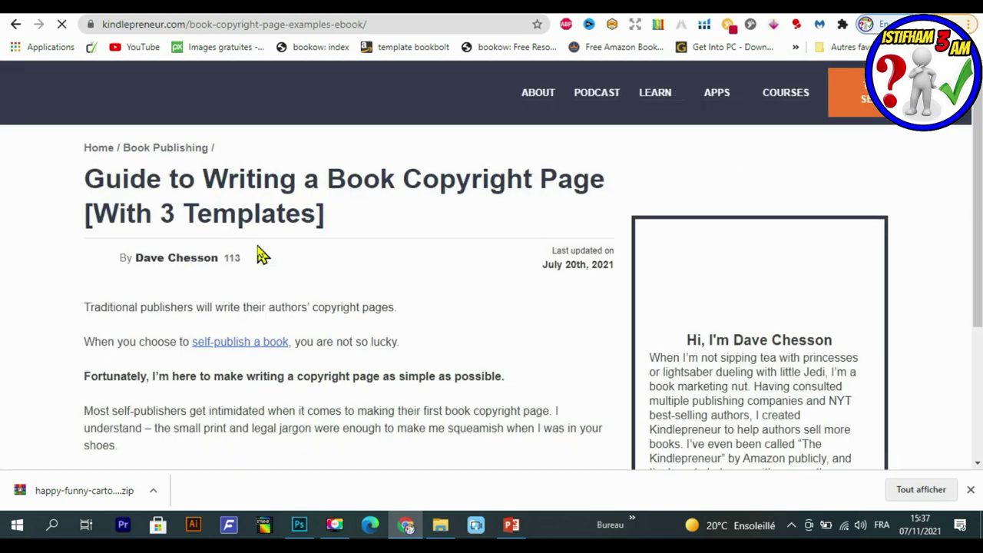
{"action": "scroll", "coordinate": [300, 302], "scroll_direction": "down", "scroll_amount": 3}
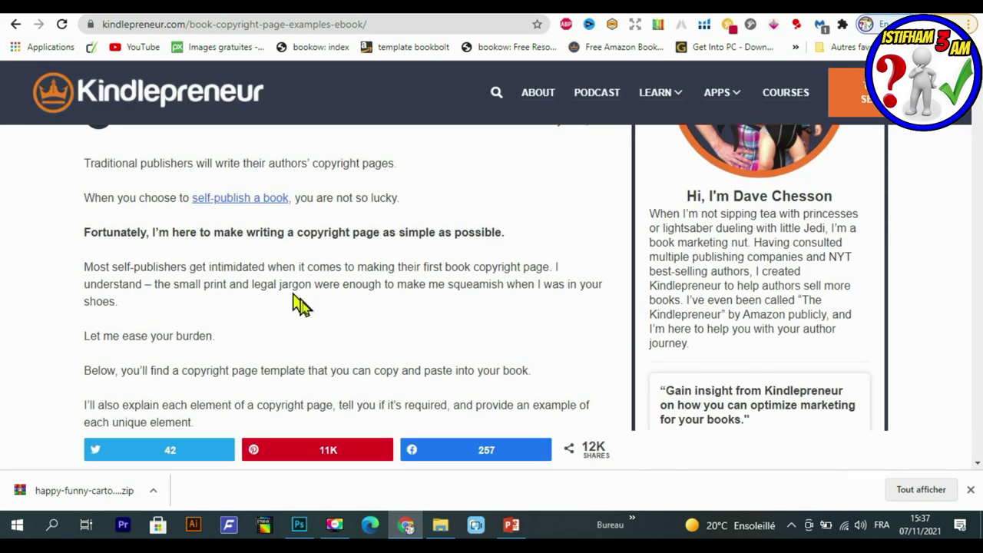
{"action": "scroll", "coordinate": [164, 300], "scroll_direction": "down", "scroll_amount": 1}
{"action": "scroll", "coordinate": [213, 281], "scroll_direction": "down", "scroll_amount": 2}
{"action": "scroll", "coordinate": [215, 280], "scroll_direction": "down", "scroll_amount": 4}
{"action": "scroll", "coordinate": [215, 280], "scroll_direction": "down", "scroll_amount": 5}
{"action": "scroll", "coordinate": [215, 281], "scroll_direction": "down", "scroll_amount": 4}
{"action": "scroll", "coordinate": [215, 281], "scroll_direction": "down", "scroll_amount": 2}
{"action": "scroll", "coordinate": [215, 281], "scroll_direction": "up", "scroll_amount": 4}
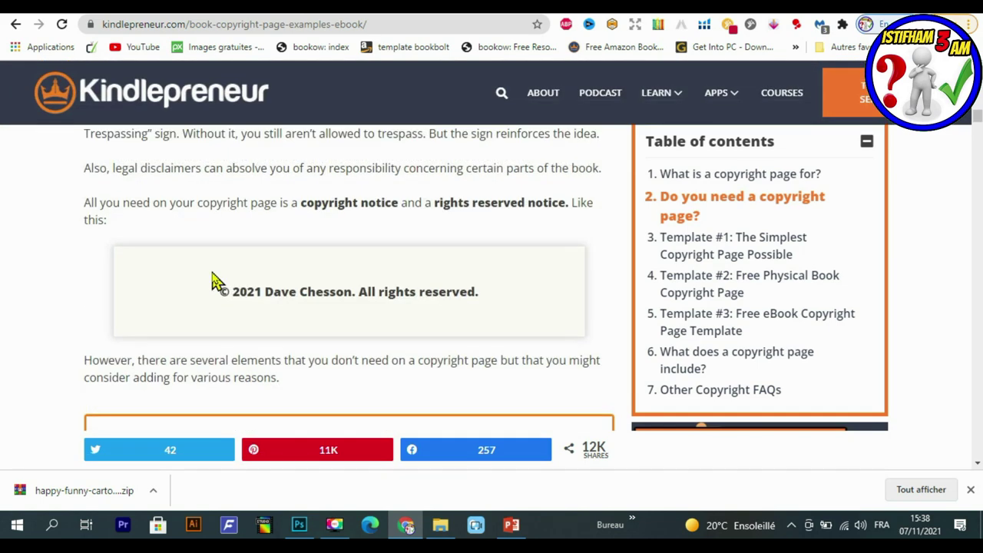
{"action": "scroll", "coordinate": [215, 281], "scroll_direction": "down", "scroll_amount": 4}
{"action": "scroll", "coordinate": [213, 281], "scroll_direction": "down", "scroll_amount": 4}
Step: Copy the Template #1 copyright text and paste it onto slide 2
{"action": "mouse_move", "coordinate": [150, 192]}
{"action": "left_mouse_down"}
{"action": "mouse_move", "coordinate": [376, 249]}
{"action": "mouse_move", "coordinate": [403, 321]}
{"action": "left_mouse_up"}
{"action": "key", "text": "ctrl+c"}
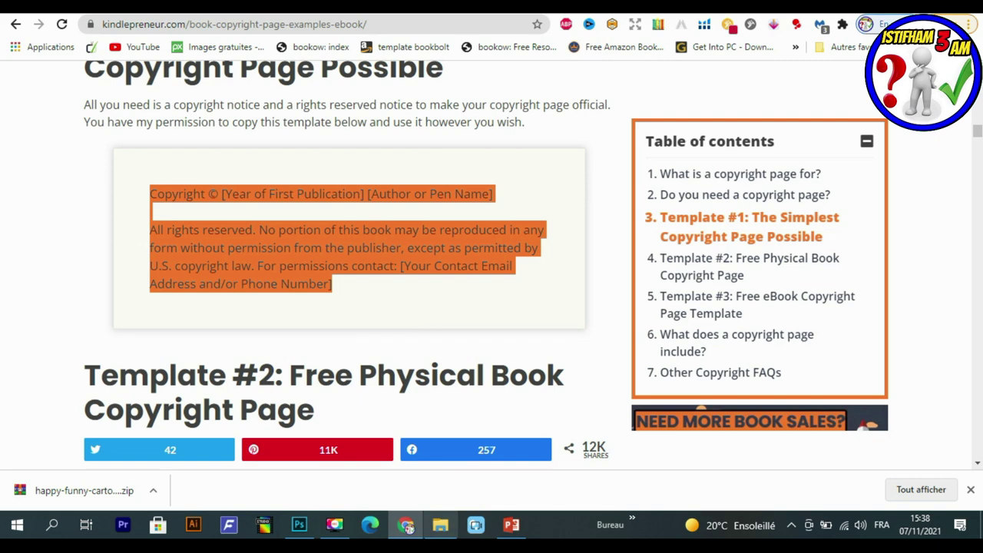
{"action": "left_click", "coordinate": [511, 525]}
{"action": "key", "text": "ctrl+v"}
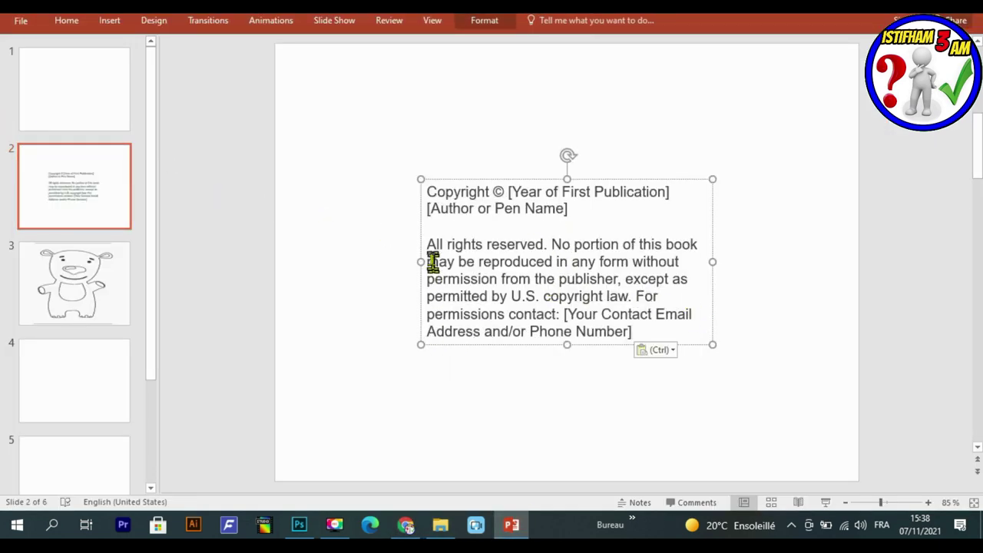
Step: Widen the copyright text box to the slide's width and centre all its text
{"action": "left_click_drag", "start_coordinate": [416, 262], "coordinate": [276, 261]}
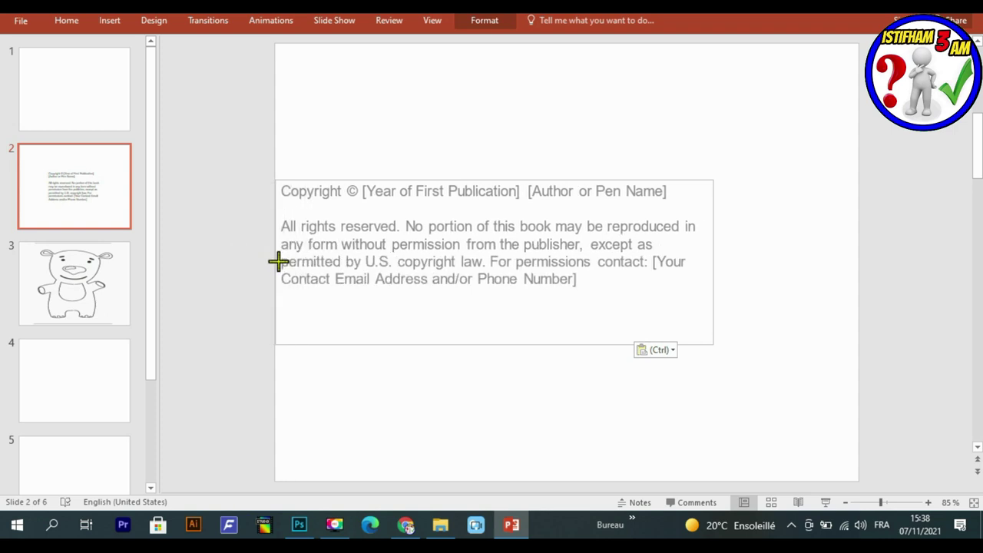
{"action": "left_click_drag", "start_coordinate": [711, 235], "coordinate": [862, 261]}
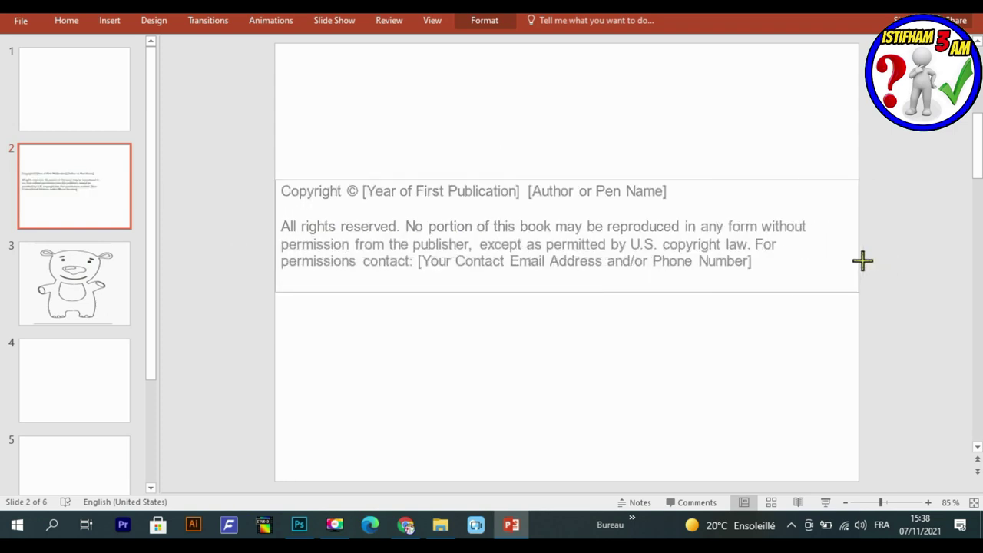
{"action": "key", "text": "ctrl+a"}
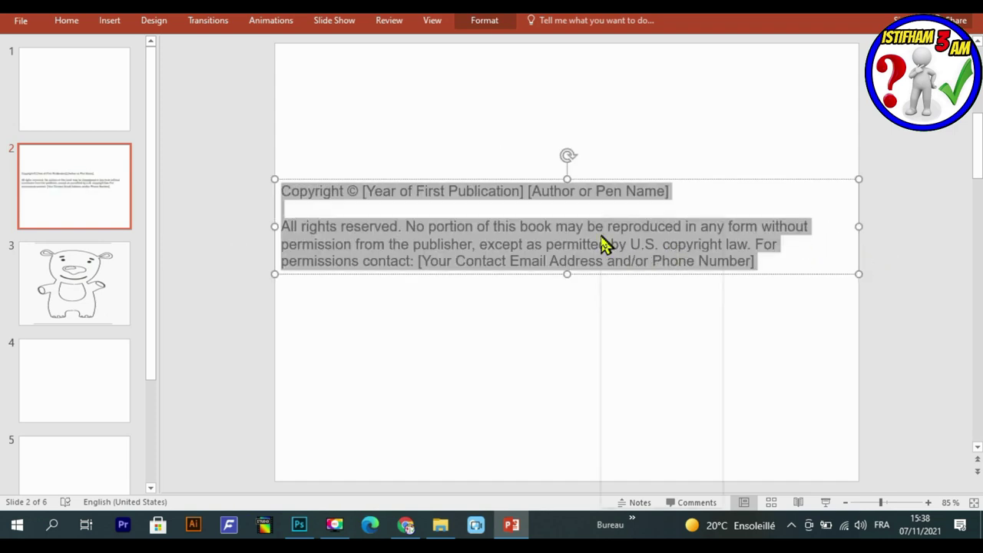
{"action": "right_click", "coordinate": [603, 245]}
{"action": "left_click", "coordinate": [679, 196]}
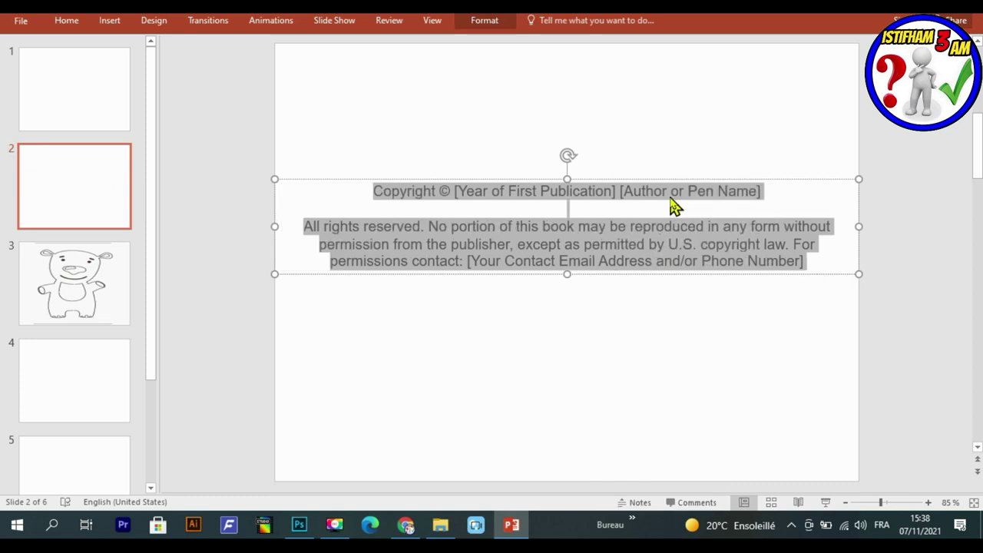
{"action": "left_click", "coordinate": [602, 229]}
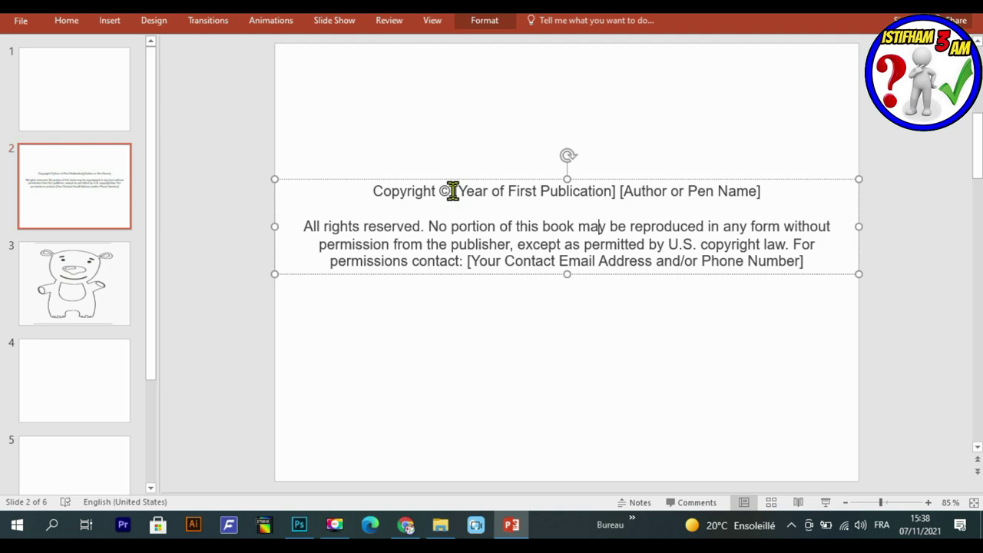
Step: Replace the year and author placeholders with 'shopping' so it reads 'Copyright ©shopping'
{"action": "left_click_drag", "start_coordinate": [453, 190], "coordinate": [596, 190]}
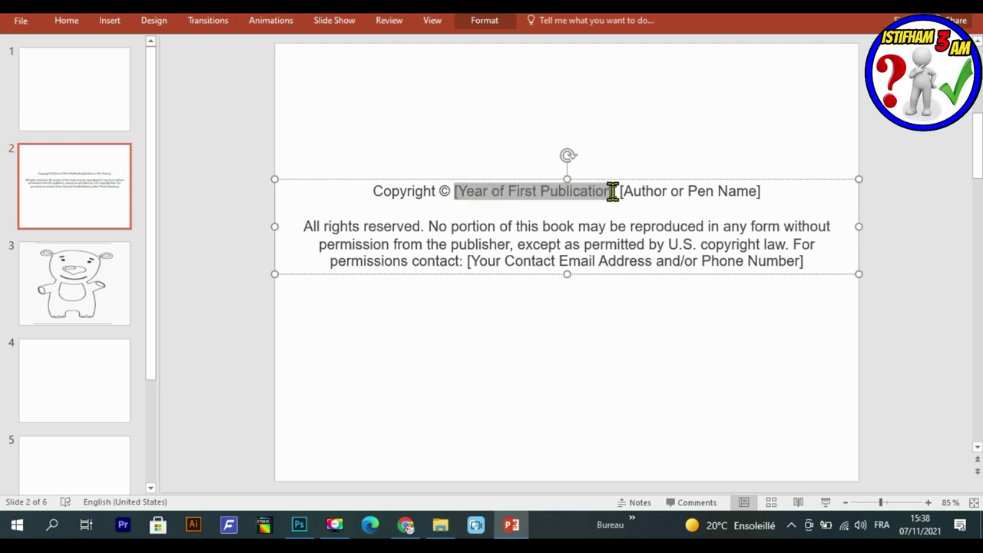
{"action": "key", "text": "BackSpace"}
{"action": "key", "text": "End"}
{"action": "key", "text": "BackSpace"}
{"action": "key", "text": "BackSpace"}
{"action": "key", "text": "BackSpace"}
{"action": "key", "text": "BackSpace"}
{"action": "key", "text": "BackSpace"}
{"action": "key", "text": "BackSpace"}
{"action": "key", "text": "BackSpace"}
{"action": "key", "text": "BackSpace"}
{"action": "key", "text": "BackSpace"}
{"action": "key", "text": "BackSpace"}
{"action": "key", "text": "BackSpace"}
{"action": "key", "text": "BackSpace"}
{"action": "key", "text": "BackSpace"}
{"action": "key", "text": "BackSpace"}
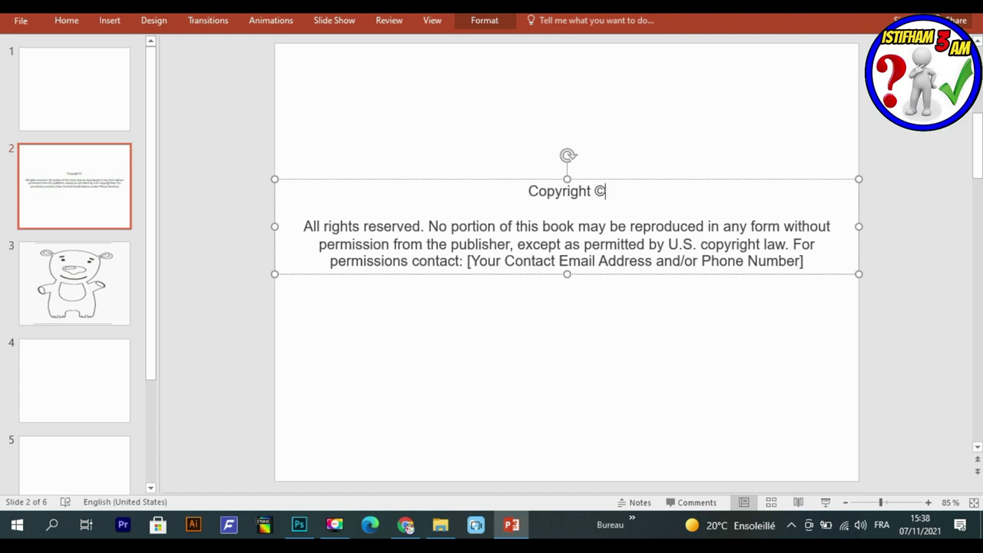
{"action": "type", "text": "shopping"}
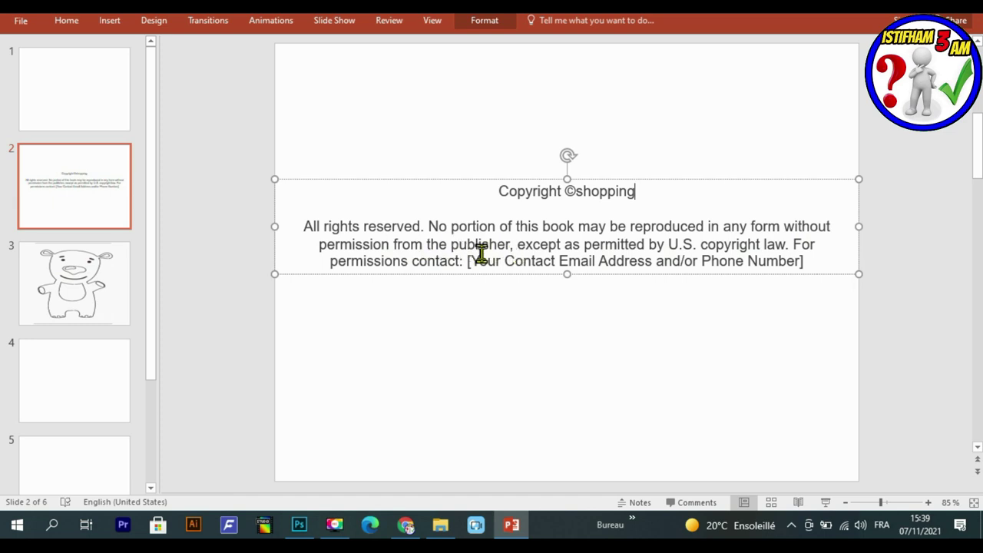
{"action": "mouse_move", "coordinate": [471, 260]}
{"action": "left_mouse_down"}
{"action": "mouse_move", "coordinate": [680, 257]}
{"action": "mouse_move", "coordinate": [490, 261]}
{"action": "mouse_move", "coordinate": [547, 438]}
{"action": "left_mouse_up"}
{"action": "left_click", "coordinate": [546, 264]}
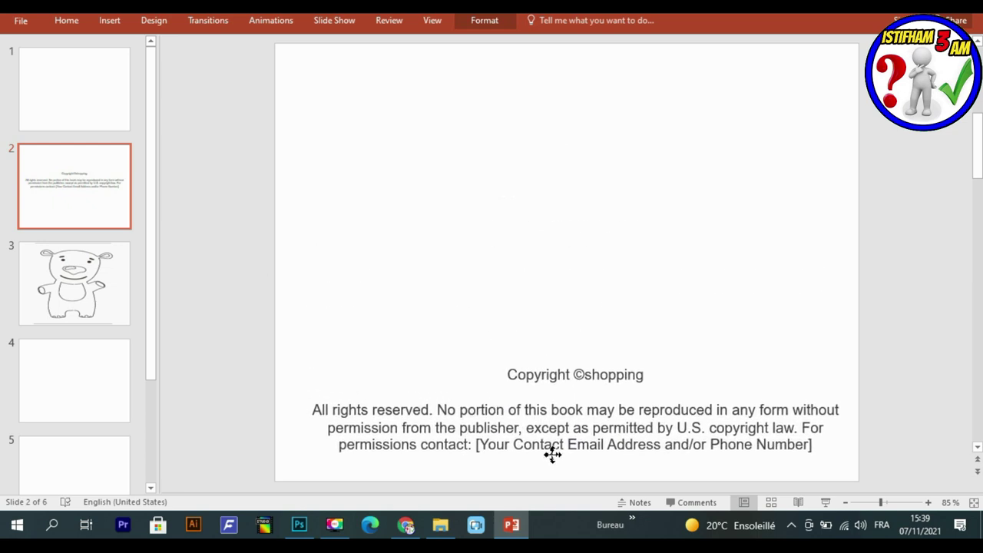
Step: Move the copyright block to the slide bottom, bold 'Copyright ©shopping', then go to slide 1
{"action": "left_click_drag", "start_coordinate": [547, 438], "coordinate": [545, 439]}
{"action": "left_click_drag", "start_coordinate": [636, 358], "coordinate": [499, 358]}
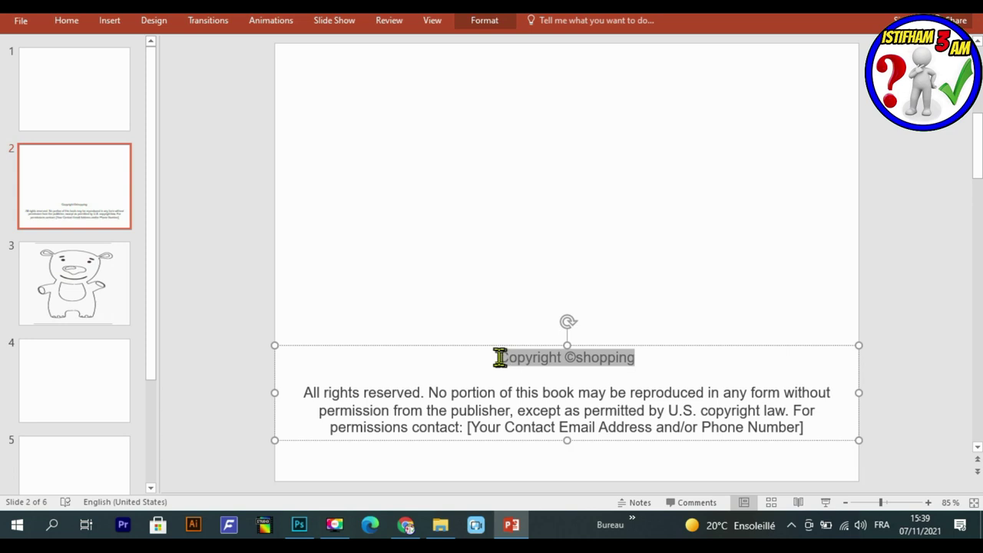
{"action": "left_click", "coordinate": [507, 334]}
{"action": "left_click", "coordinate": [661, 288]}
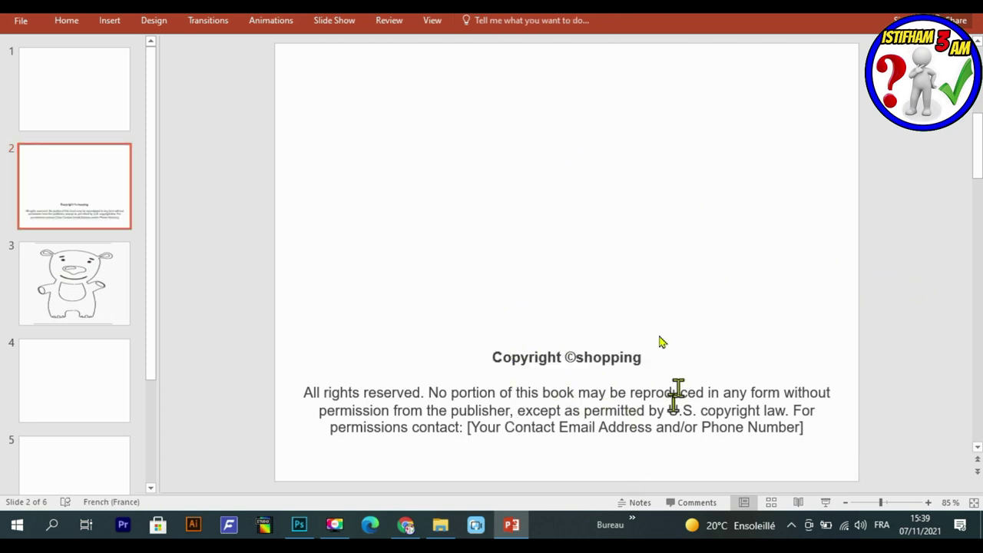
{"action": "left_click", "coordinate": [91, 83]}
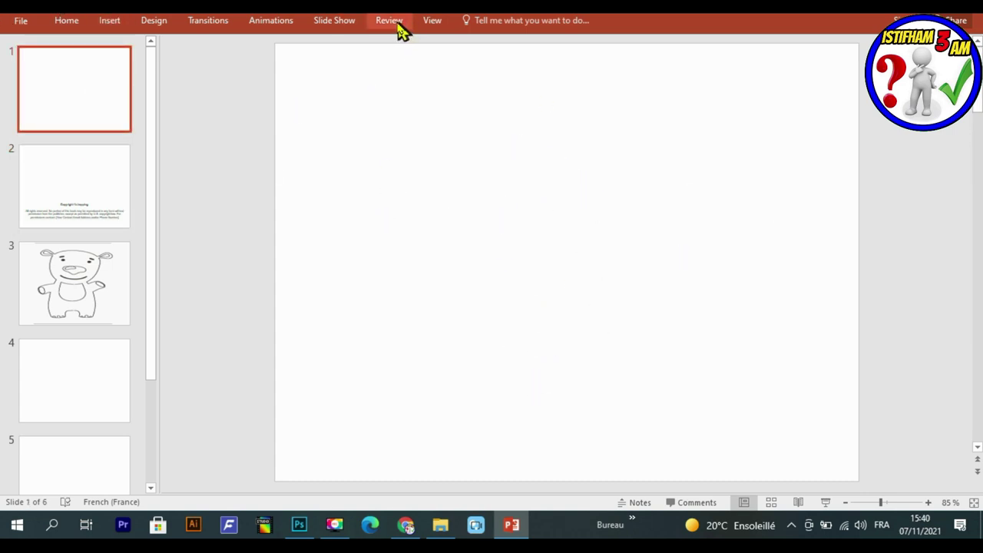
Step: Draw a horizontal line across the middle of slide 1, turn on gridlines, and level it
{"action": "left_click", "coordinate": [123, 21]}
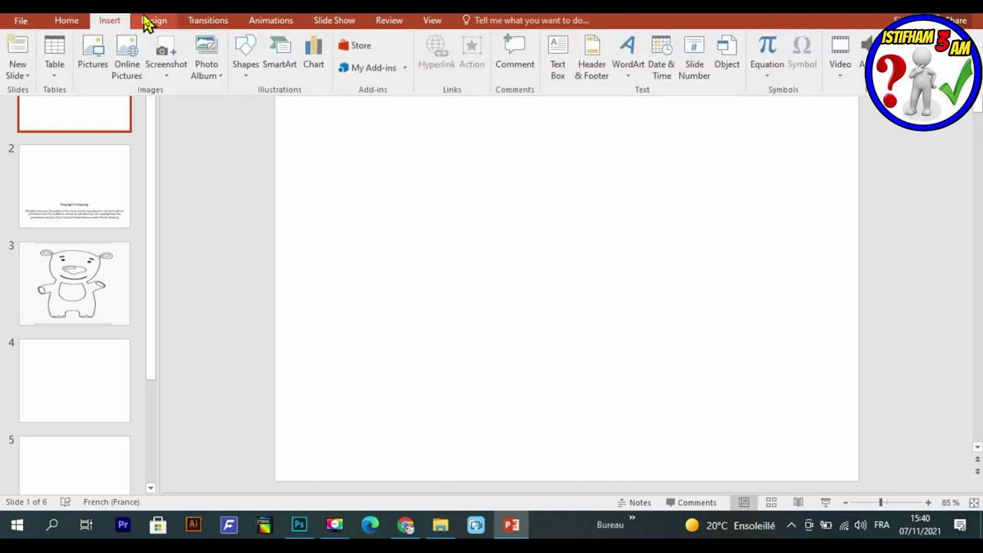
{"action": "scroll", "coordinate": [146, 23], "scroll_direction": "up", "scroll_amount": 1}
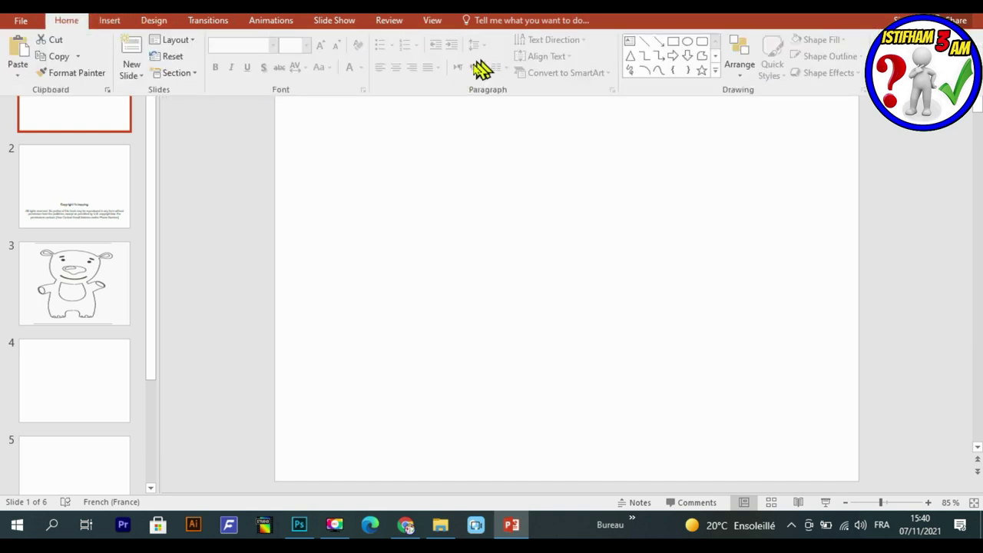
{"action": "left_click", "coordinate": [646, 43]}
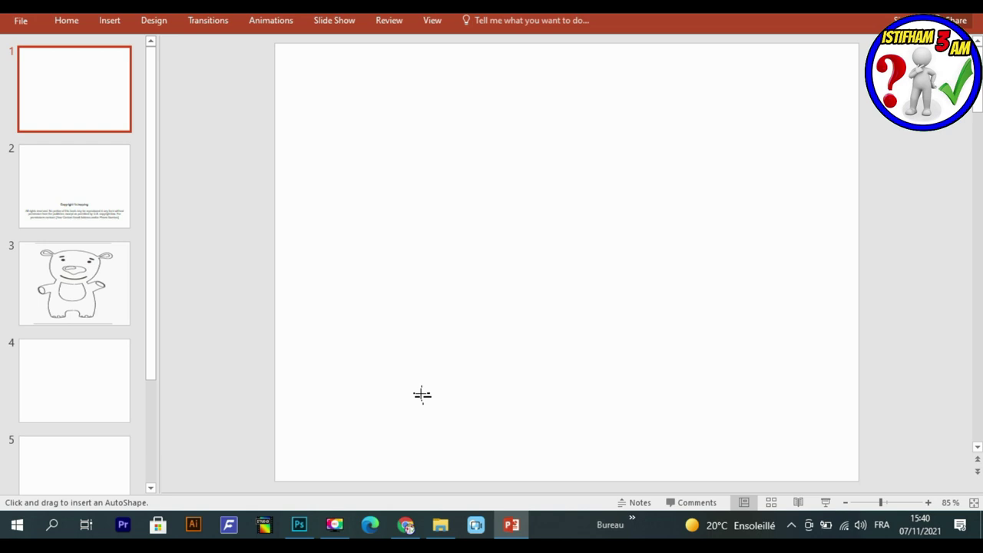
{"action": "left_click_drag", "start_coordinate": [432, 295], "coordinate": [698, 298]}
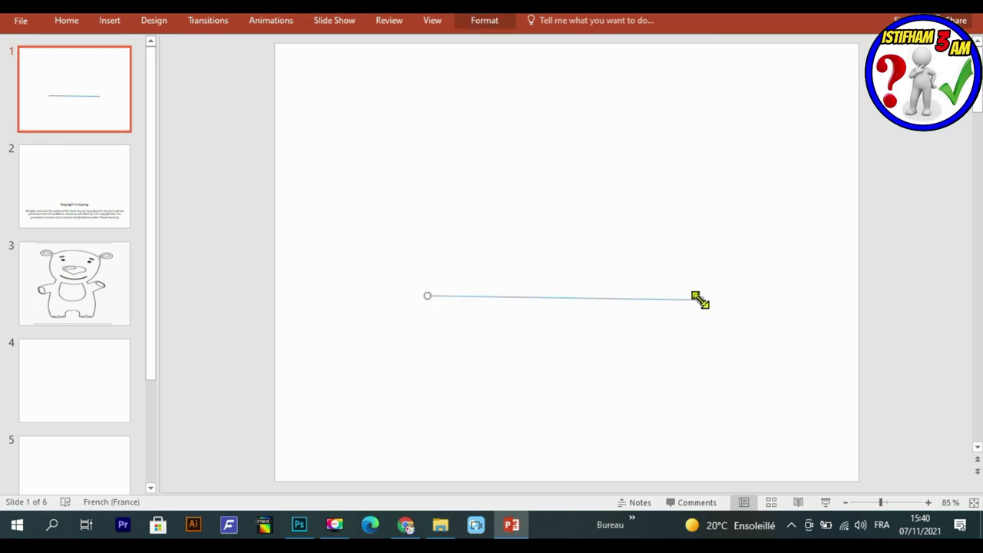
{"action": "left_click", "coordinate": [432, 22]}
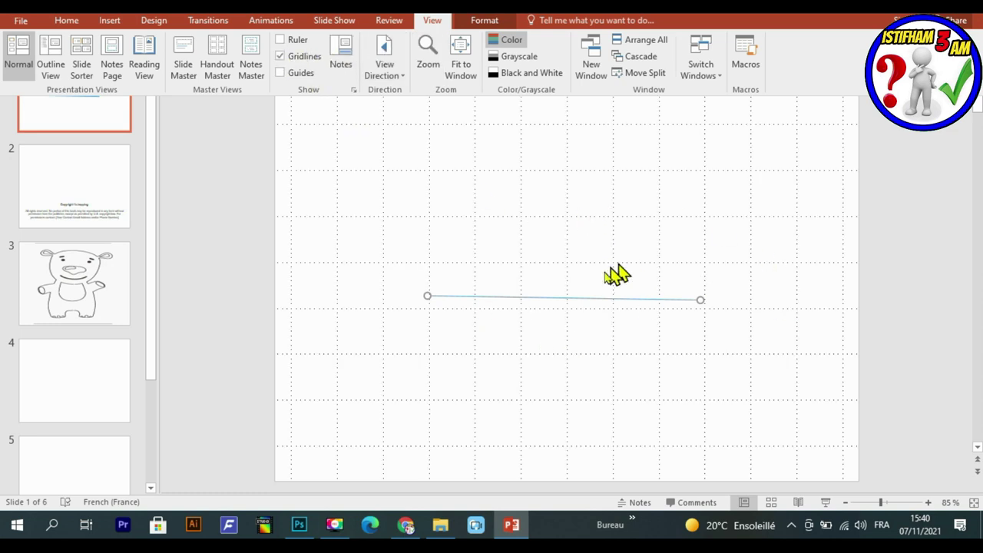
{"action": "left_click", "coordinate": [701, 305]}
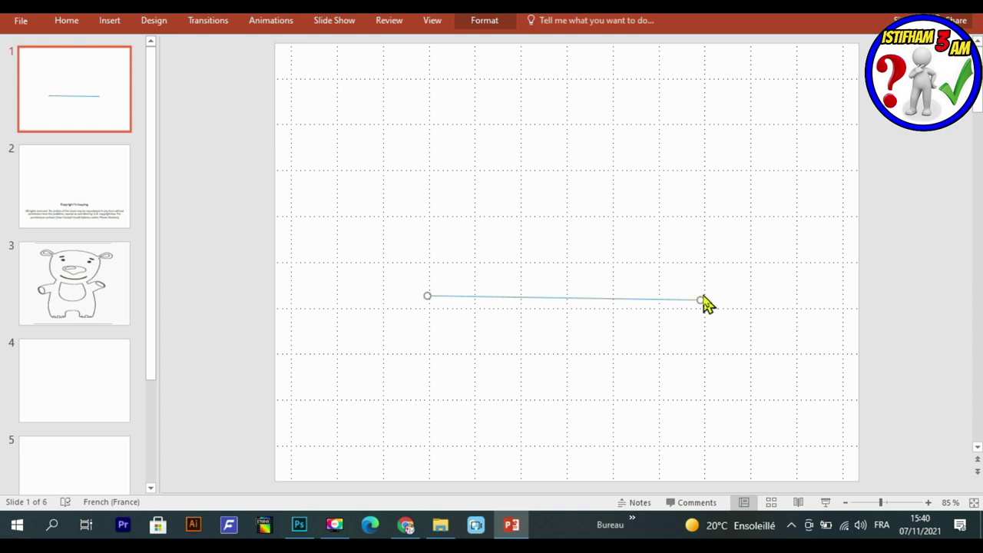
{"action": "left_click_drag", "start_coordinate": [696, 303], "coordinate": [702, 297]}
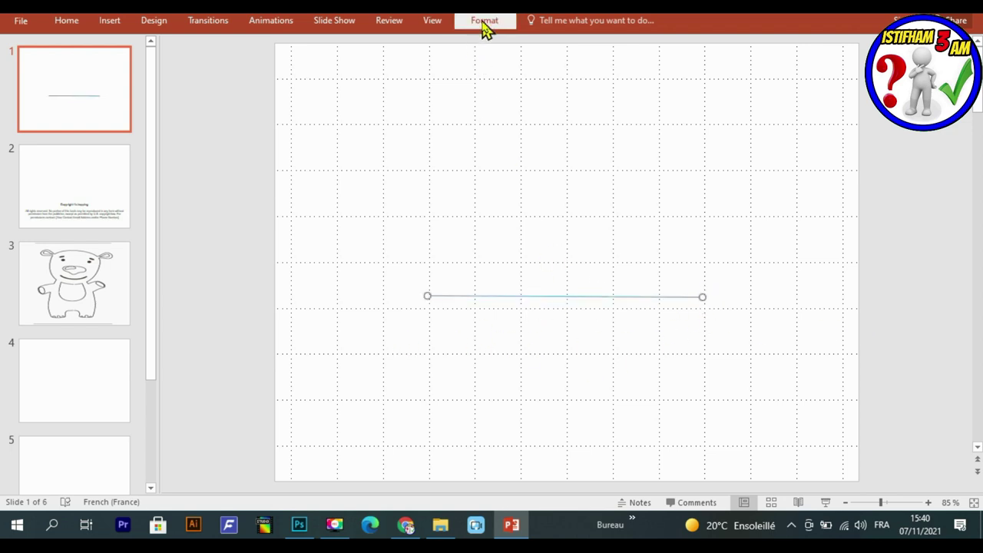
Step: Restyle the line as a slightly thicker, round-dot dashed grey line
{"action": "left_click", "coordinate": [483, 22]}
{"action": "left_click", "coordinate": [219, 62]}
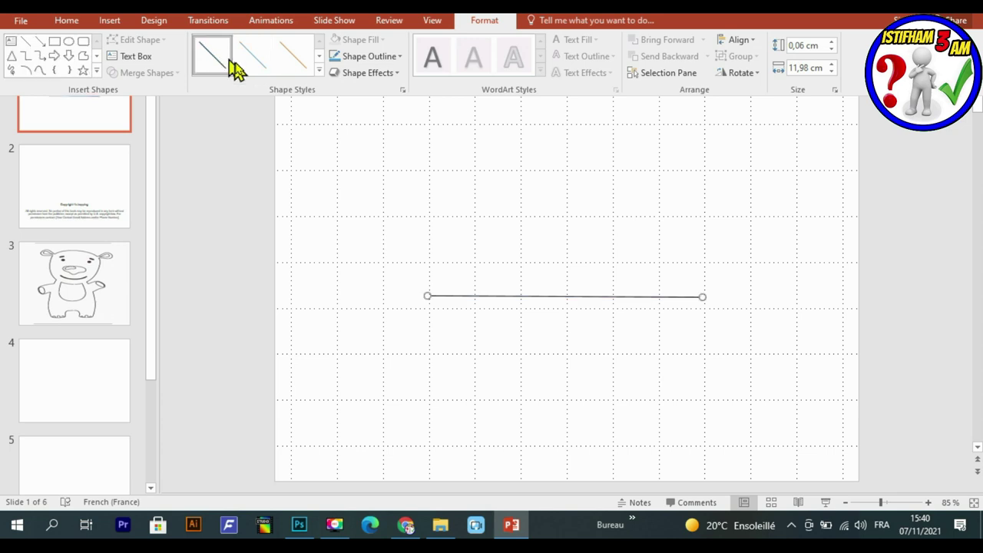
{"action": "left_click", "coordinate": [400, 58]}
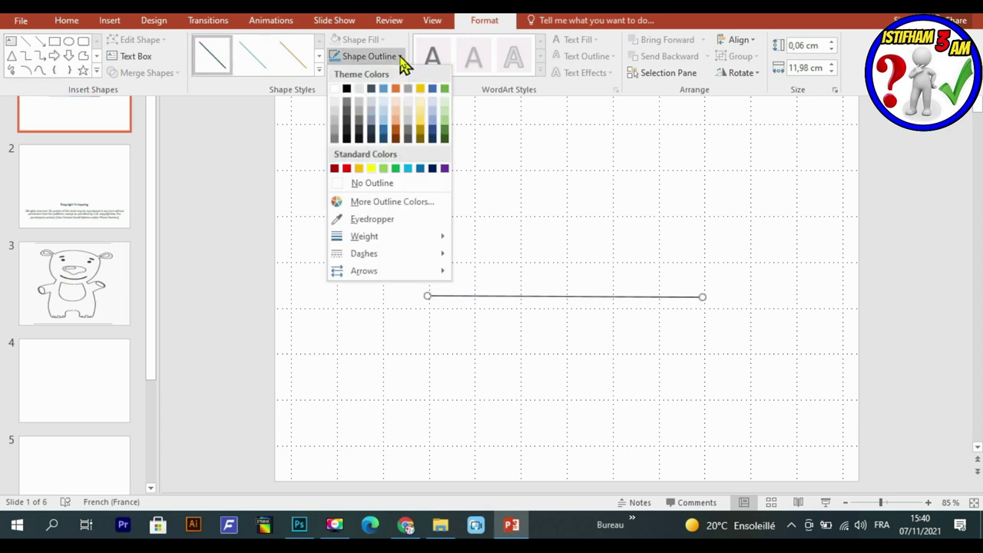
{"action": "mouse_move", "coordinate": [401, 238]}
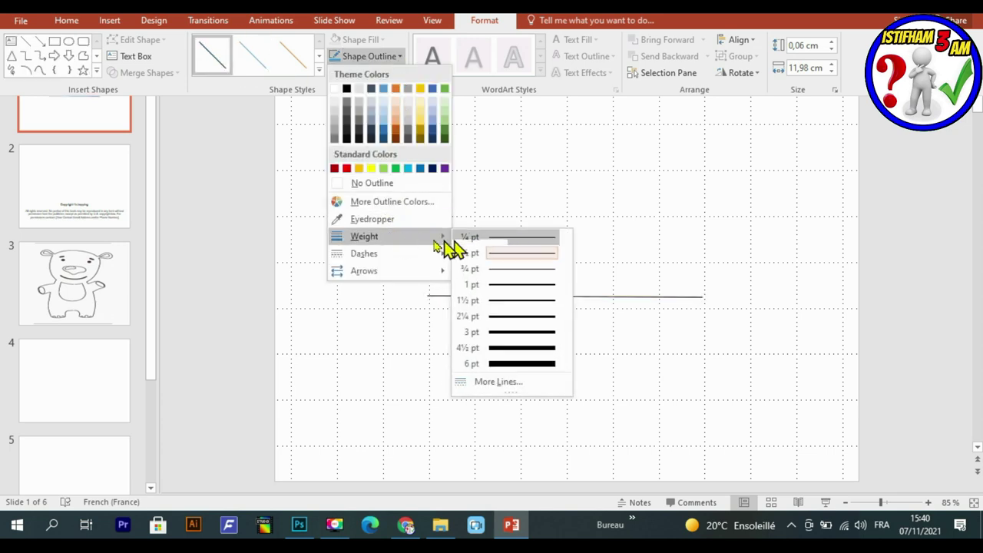
{"action": "left_click", "coordinate": [525, 280]}
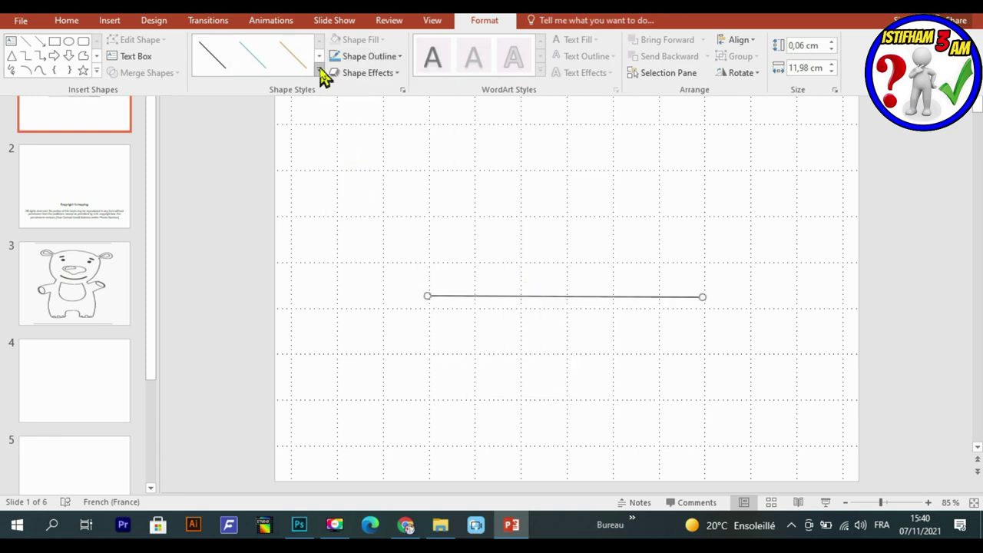
{"action": "left_click", "coordinate": [366, 59]}
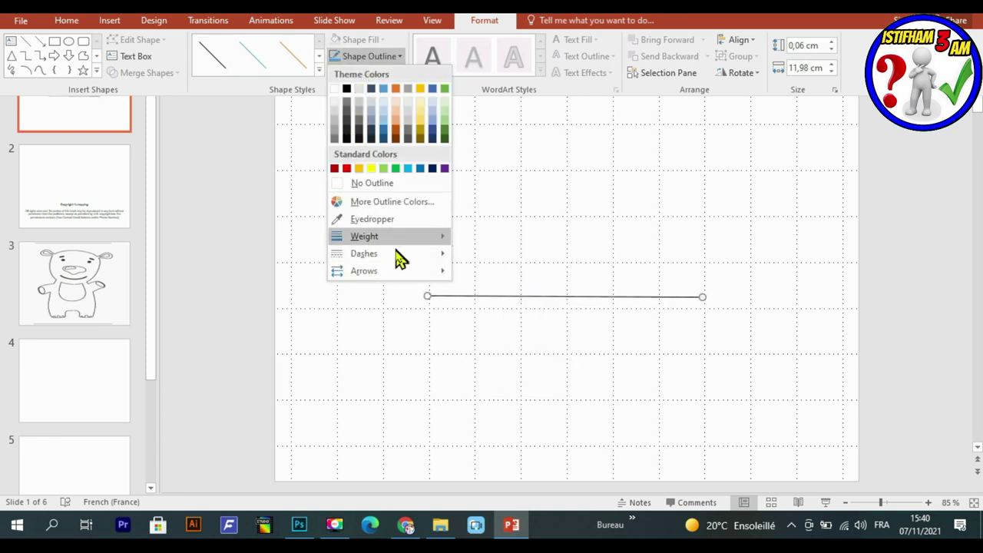
{"action": "mouse_move", "coordinate": [402, 254]}
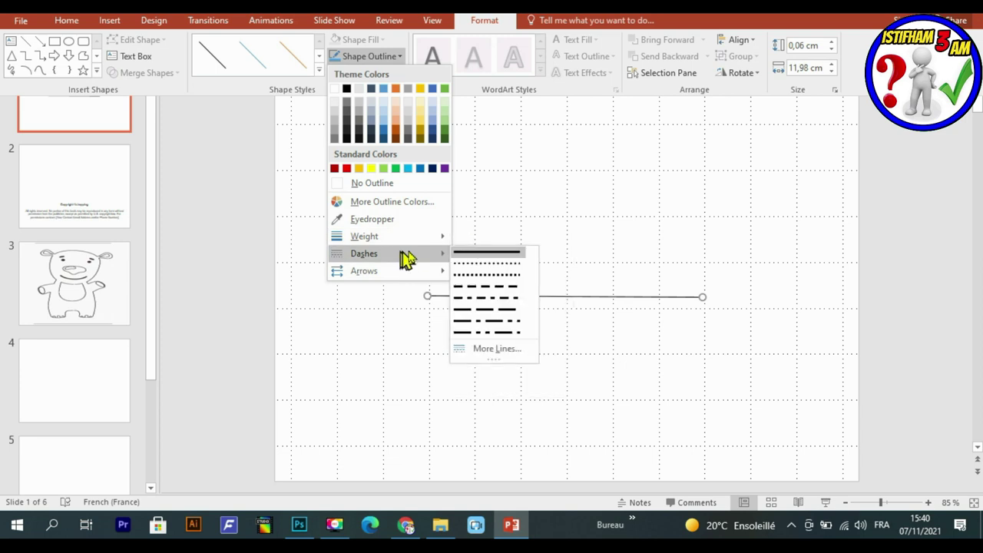
{"action": "left_click", "coordinate": [485, 275]}
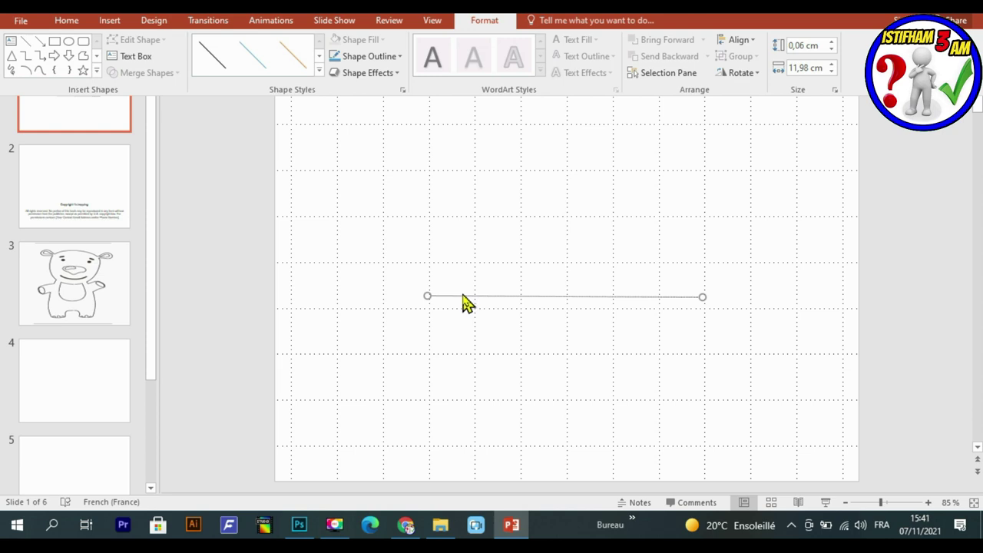
{"action": "left_click", "coordinate": [383, 57]}
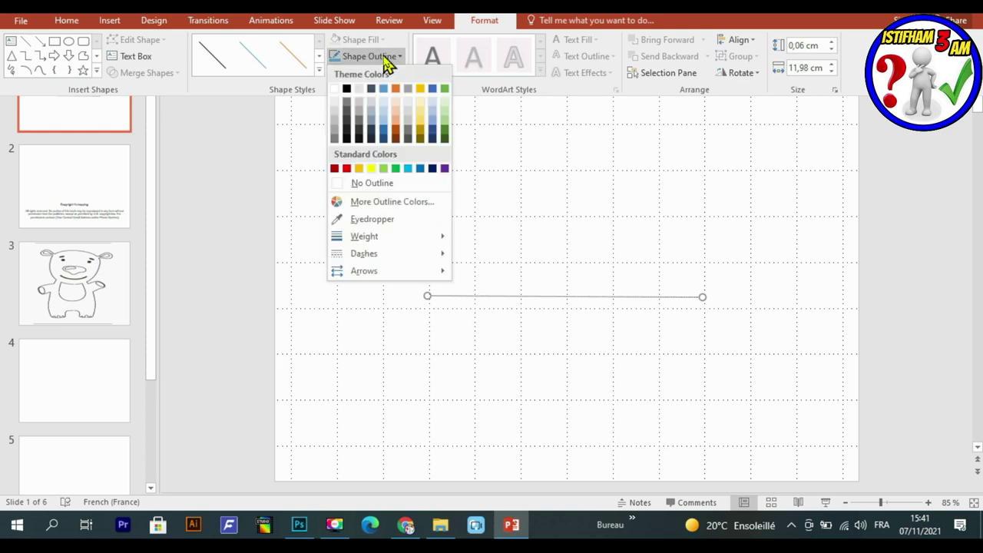
{"action": "left_click", "coordinate": [350, 120]}
Step: Add a text box above the name line reading 'This book belongs to ;'
{"action": "key", "text": "ctrl+F1"}
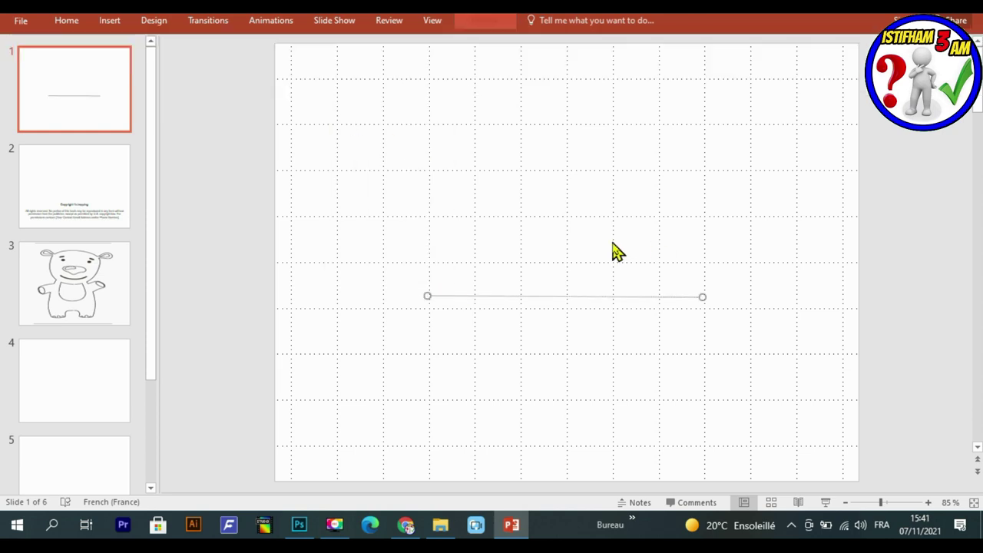
{"action": "left_click", "coordinate": [111, 21]}
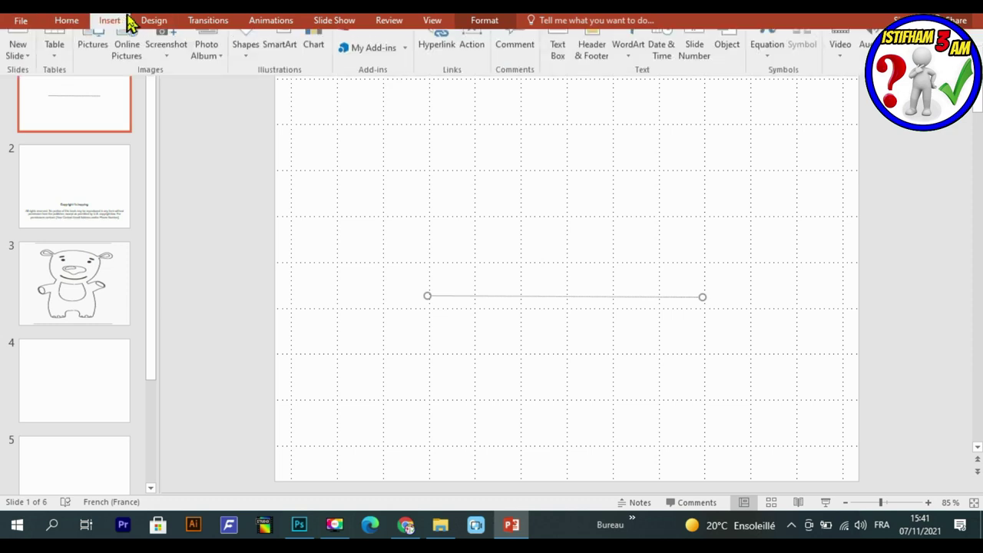
{"action": "left_click", "coordinate": [558, 54]}
{"action": "left_click", "coordinate": [547, 203]}
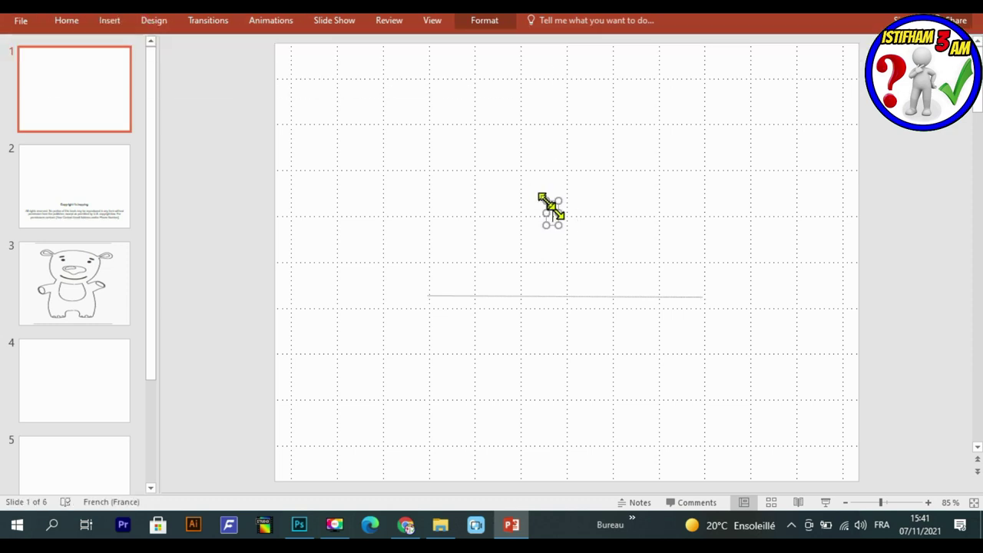
{"action": "type", "text": "This boo"}
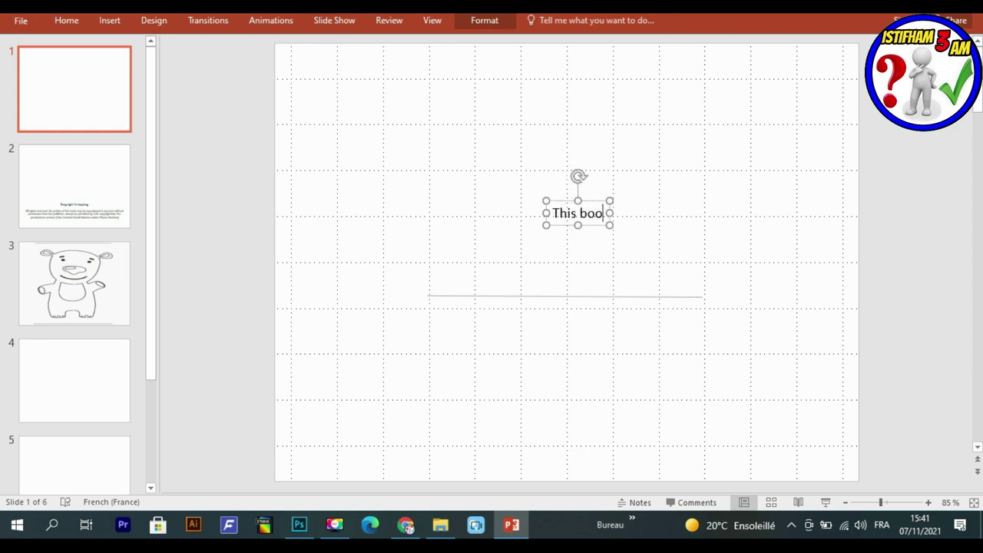
{"action": "type", "text": "k belongd"}
{"action": "key", "text": "BackSpace"}
{"action": "type", "text": "s"}
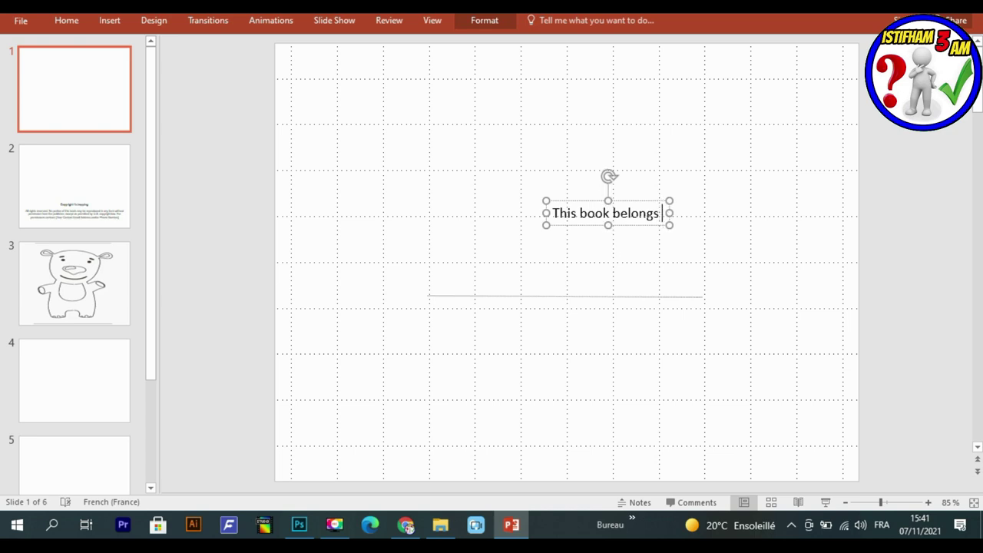
{"action": "type", "text": " to "}
{"action": "type", "text": ";"}
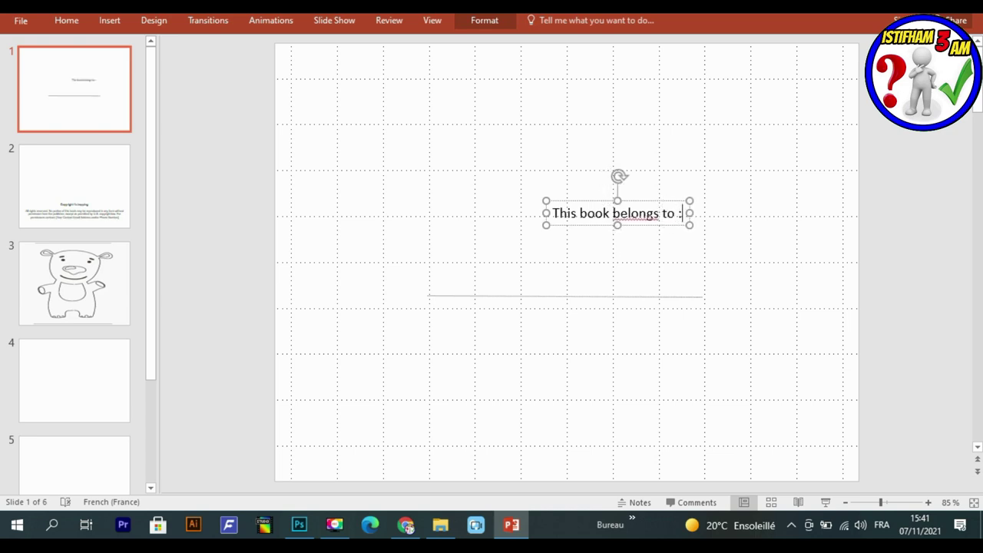
Step: Set the title font to Arial Black and widen its text box to the right
{"action": "key", "text": "ctrl+a"}
{"action": "right_click", "coordinate": [638, 219]}
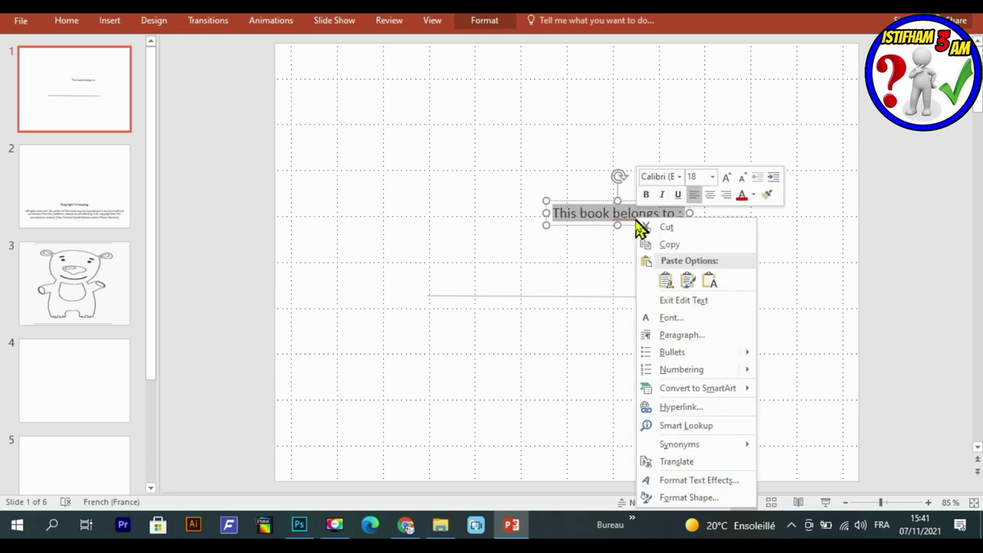
{"action": "left_click", "coordinate": [674, 180]}
{"action": "left_click", "coordinate": [681, 185]}
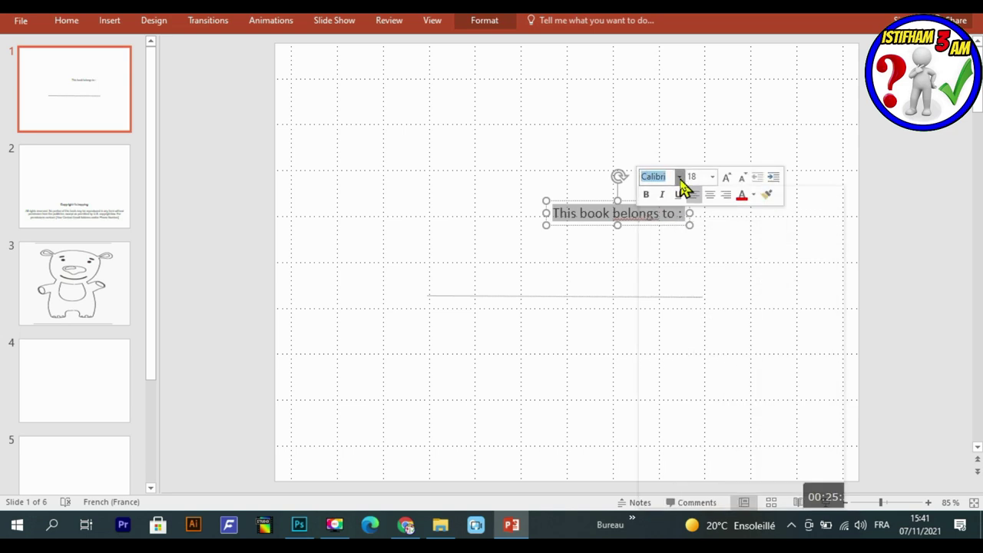
{"action": "left_click", "coordinate": [678, 178]}
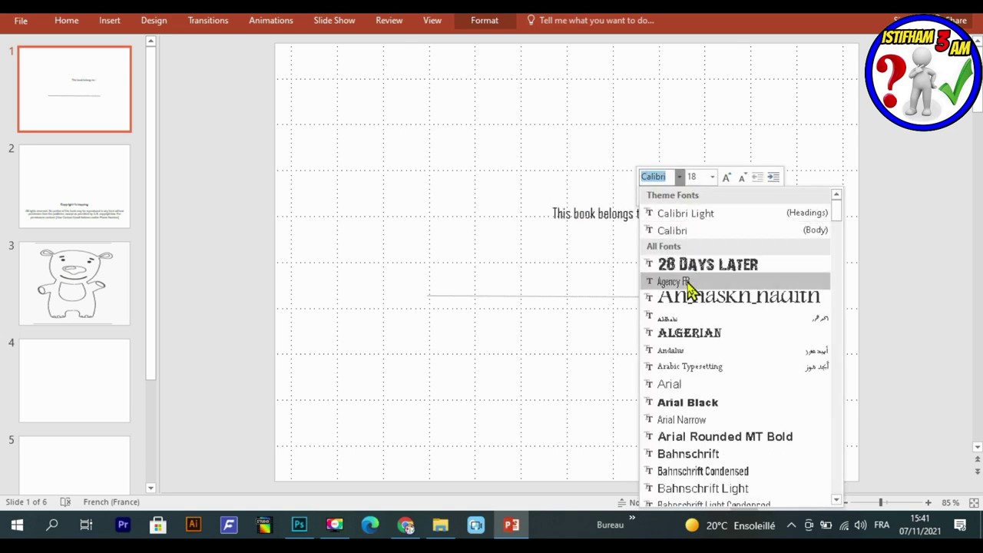
{"action": "left_click", "coordinate": [683, 403]}
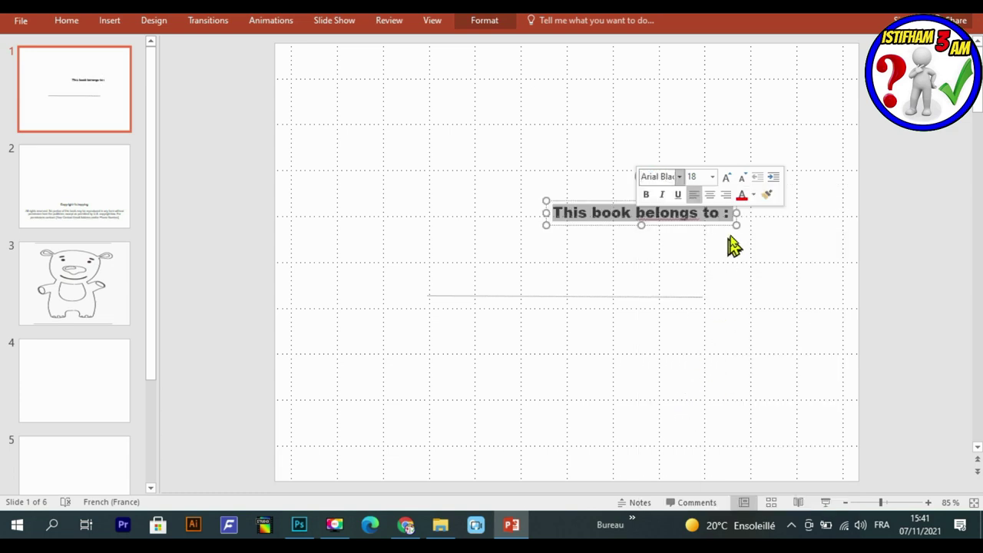
{"action": "left_click_drag", "start_coordinate": [733, 224], "coordinate": [794, 284]}
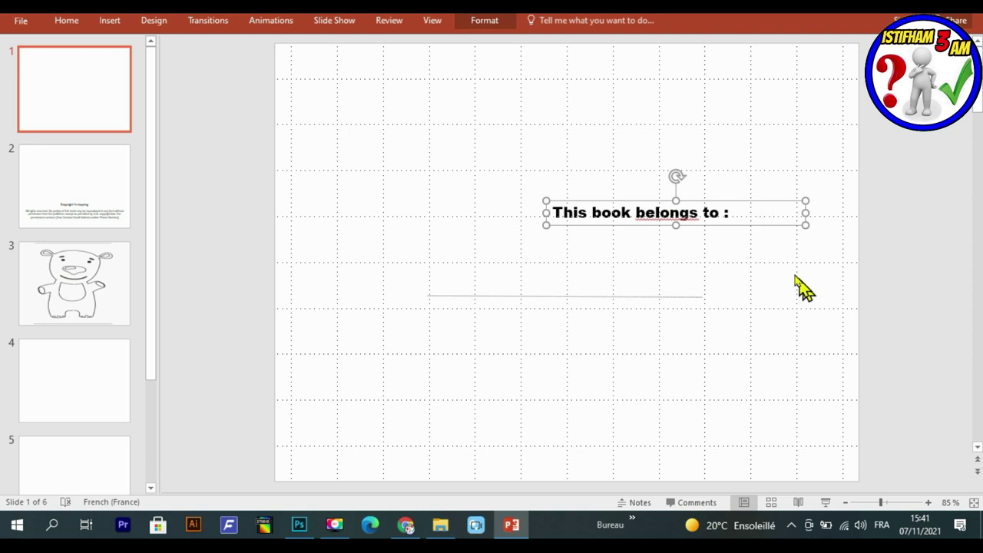
Step: Make the title size 32, widen the box leftward to one line, and centre it
{"action": "triple_click", "coordinate": [666, 215]}
{"action": "right_click", "coordinate": [671, 220]}
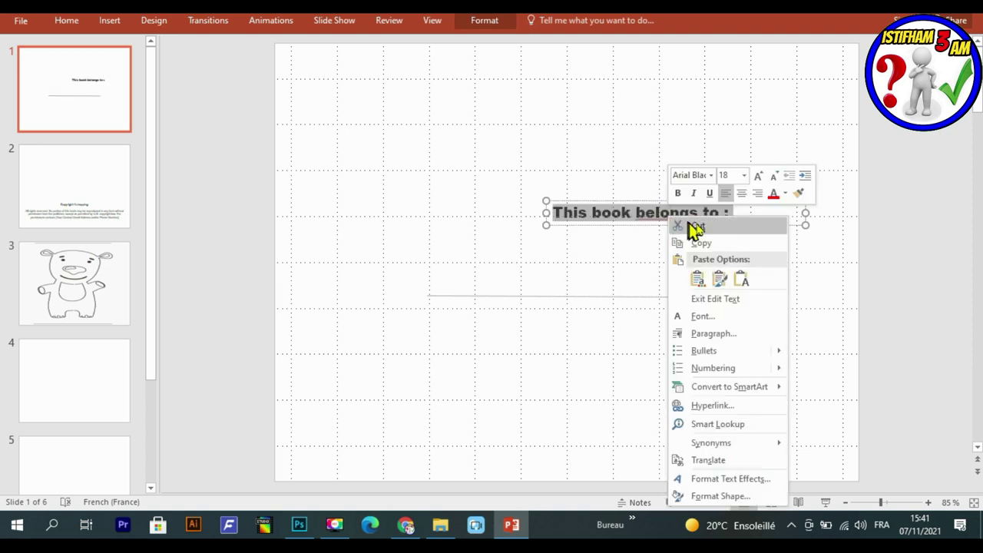
{"action": "left_click", "coordinate": [743, 176]}
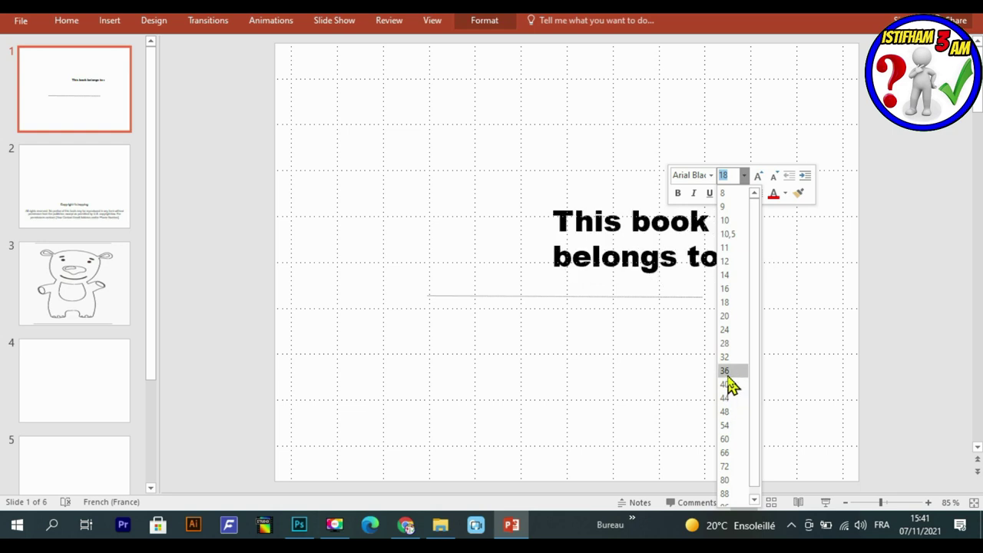
{"action": "left_click", "coordinate": [726, 358]}
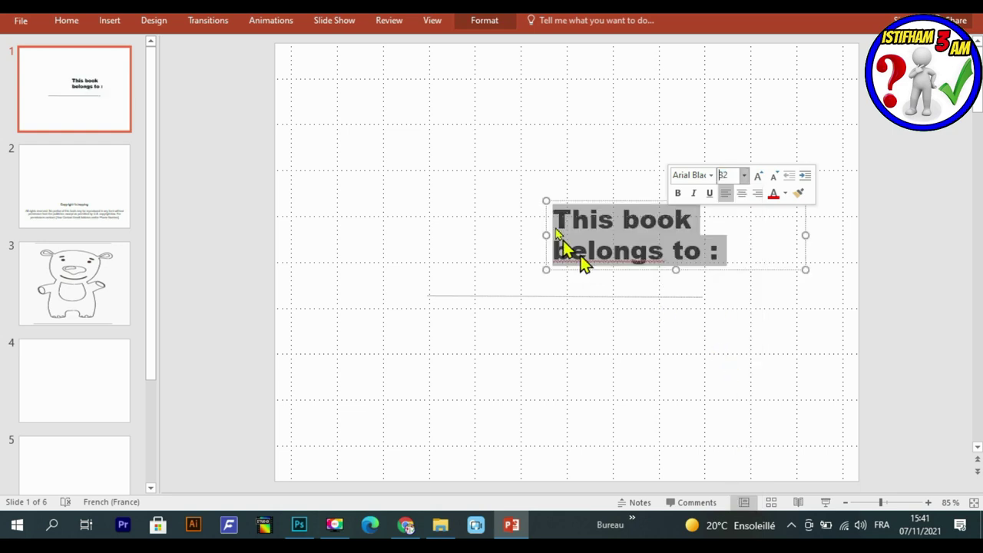
{"action": "left_click_drag", "start_coordinate": [542, 234], "coordinate": [397, 228]}
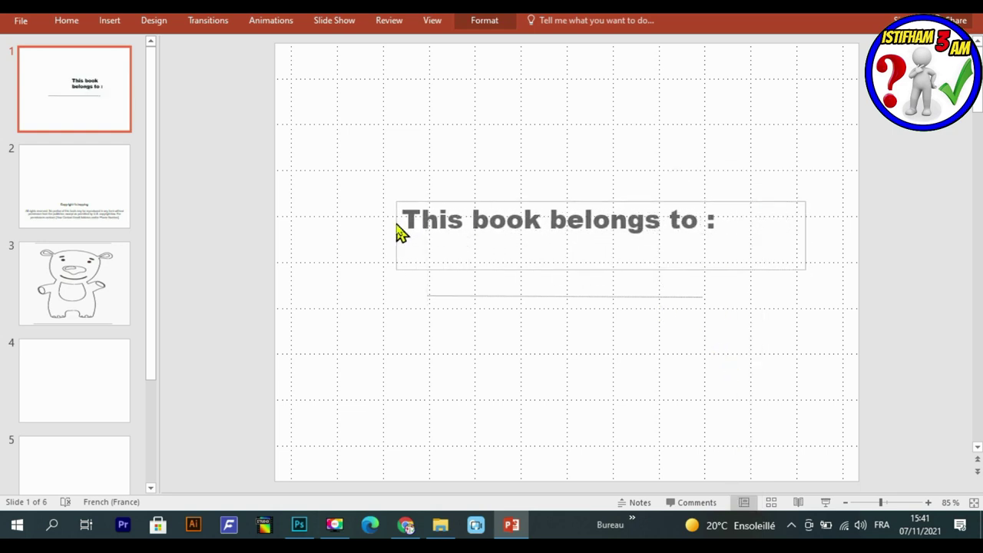
{"action": "key", "text": "ctrl+e"}
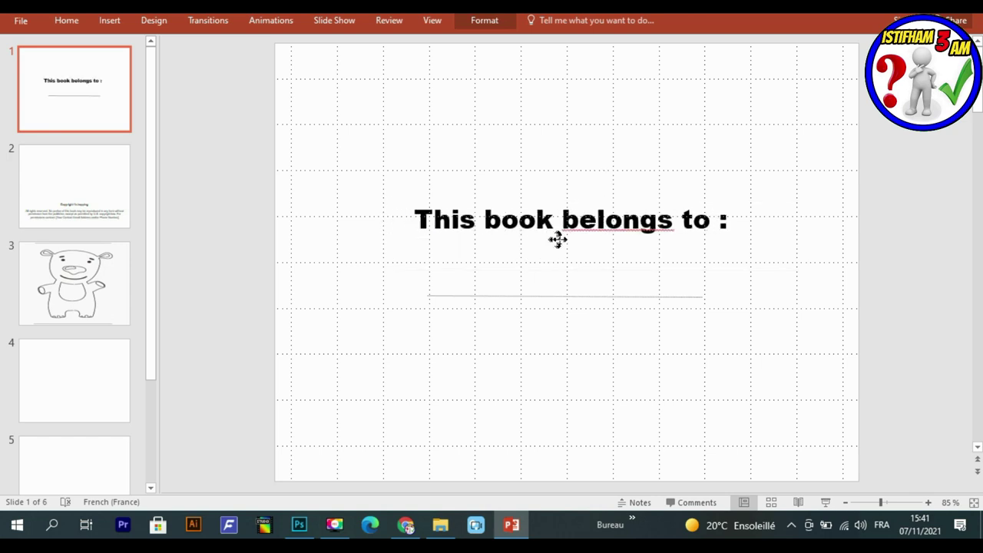
{"action": "left_click", "coordinate": [732, 328]}
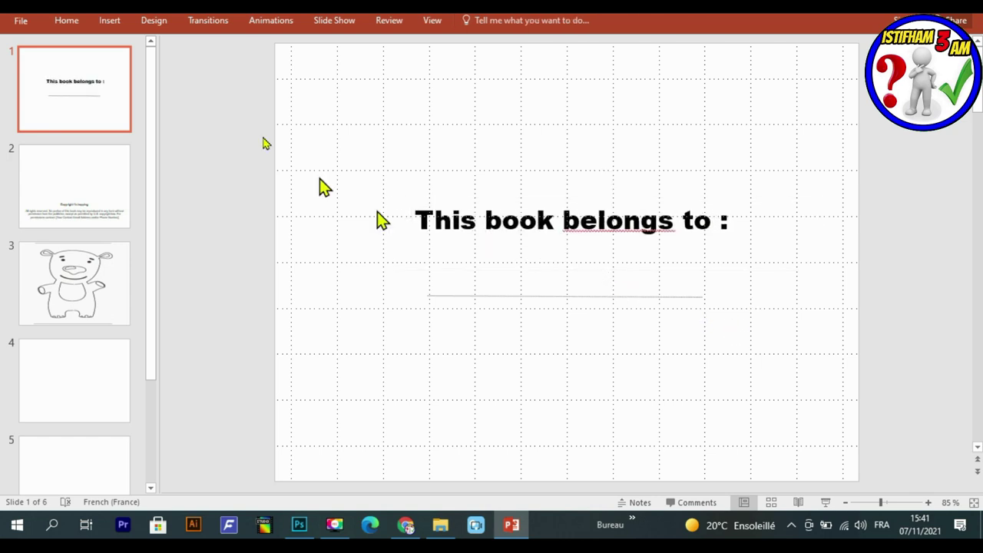
Step: Hide the gridlines and accept the suggested spelling 'bélongs' in the title
{"action": "left_click", "coordinate": [431, 20]}
{"action": "left_click", "coordinate": [281, 54]}
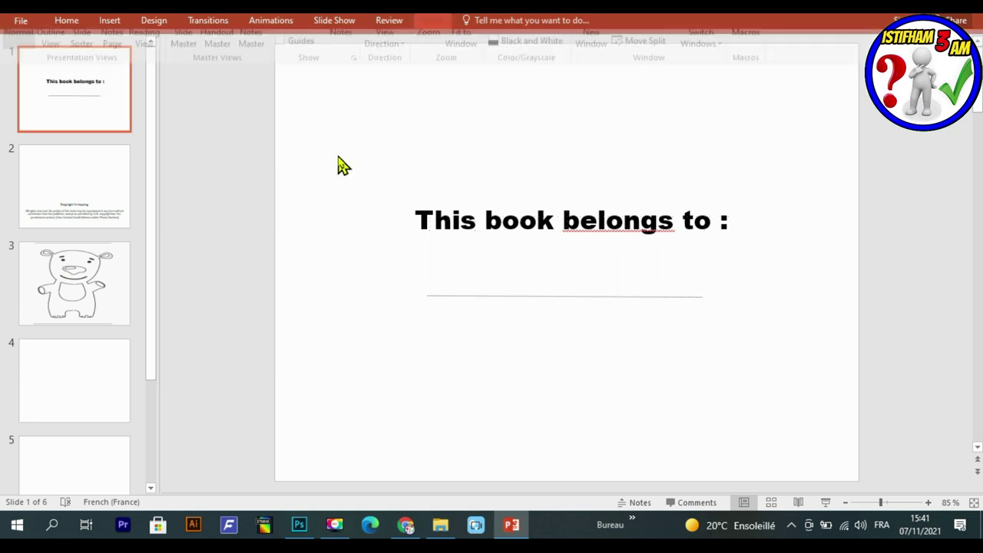
{"action": "right_click", "coordinate": [594, 221]}
{"action": "left_click", "coordinate": [655, 236]}
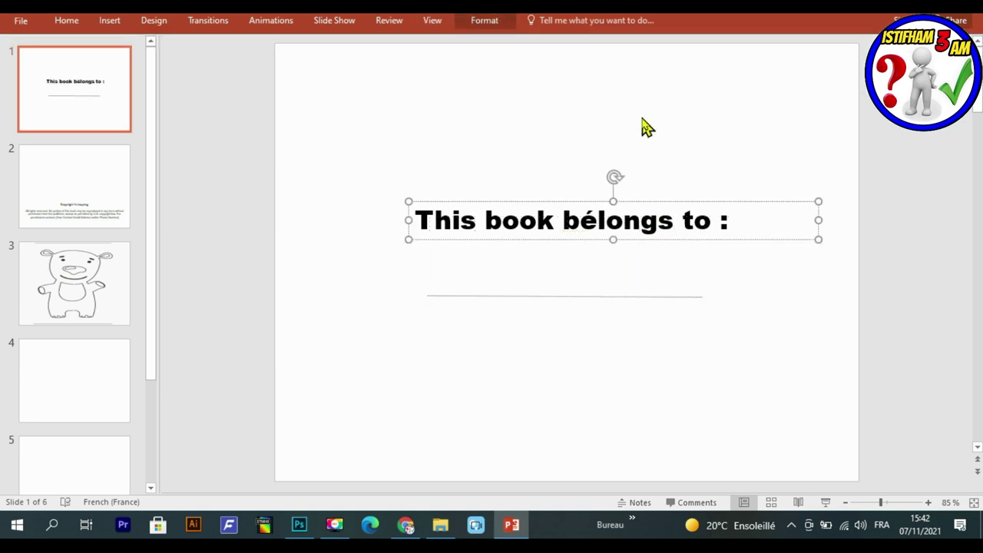
Step: Select and then deselect the name line, and go to the copyright page on slide 2
{"action": "key", "text": "Tab"}
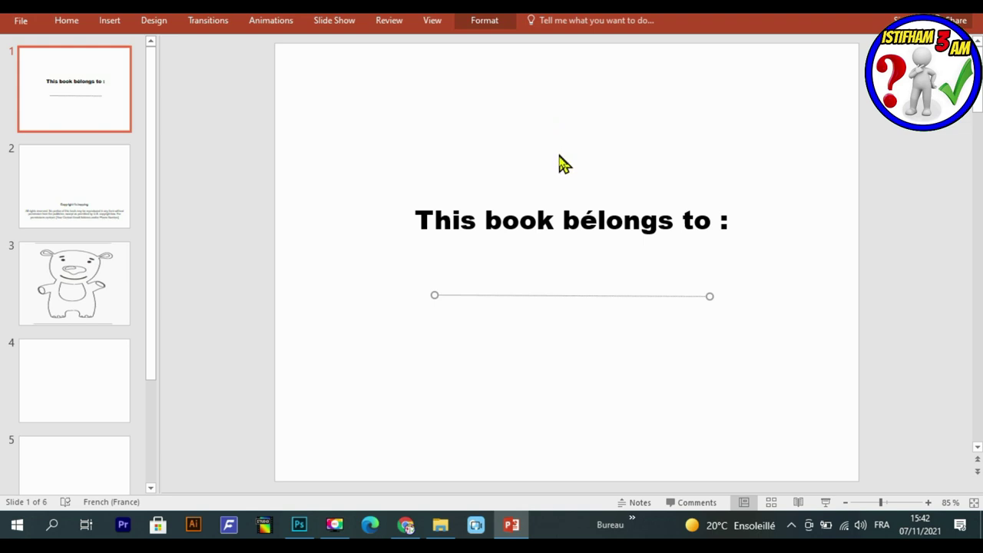
{"action": "left_click", "coordinate": [73, 83]}
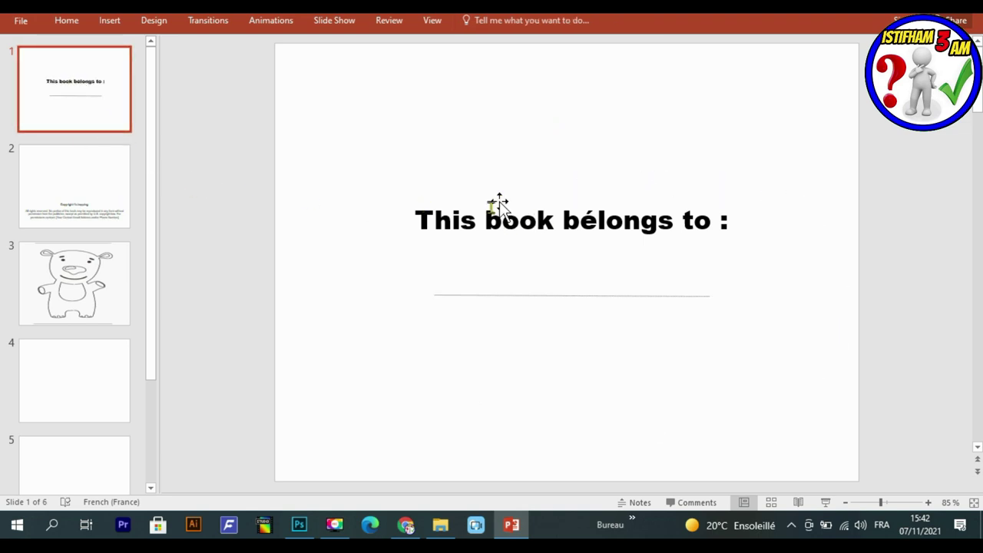
{"action": "left_click", "coordinate": [92, 206]}
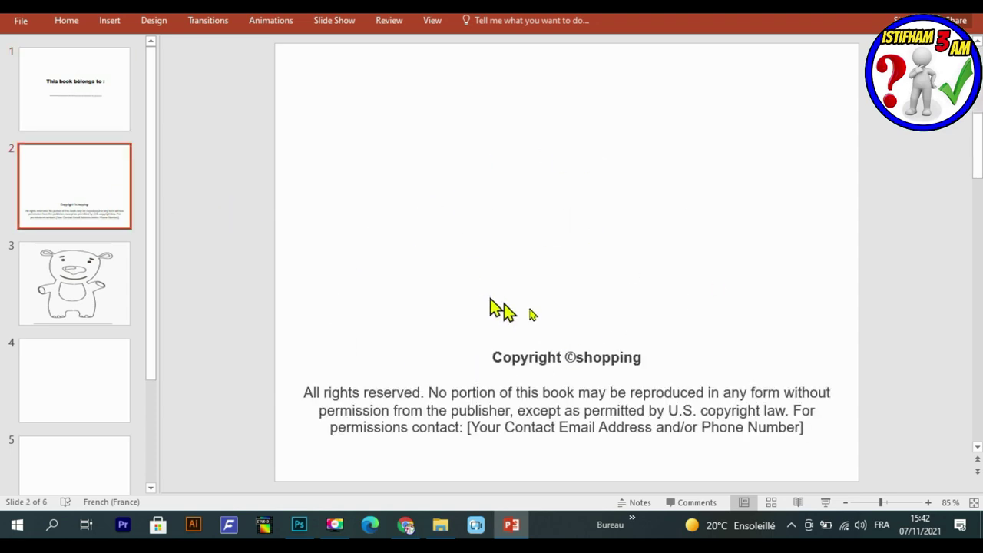
Step: Compare the bear page with blank slide 4, glancing at Photoshop's animals image before returning
{"action": "left_click", "coordinate": [94, 300]}
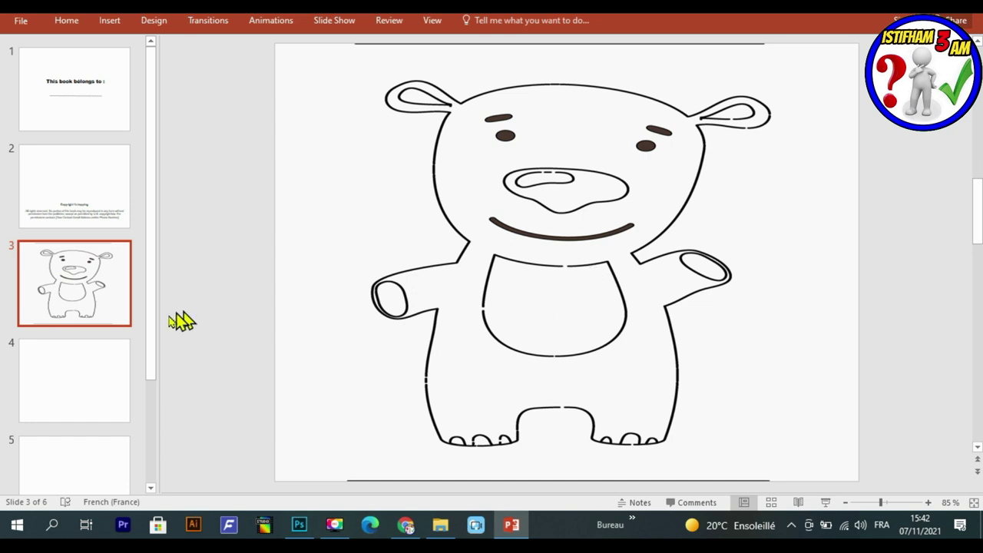
{"action": "left_click", "coordinate": [78, 374]}
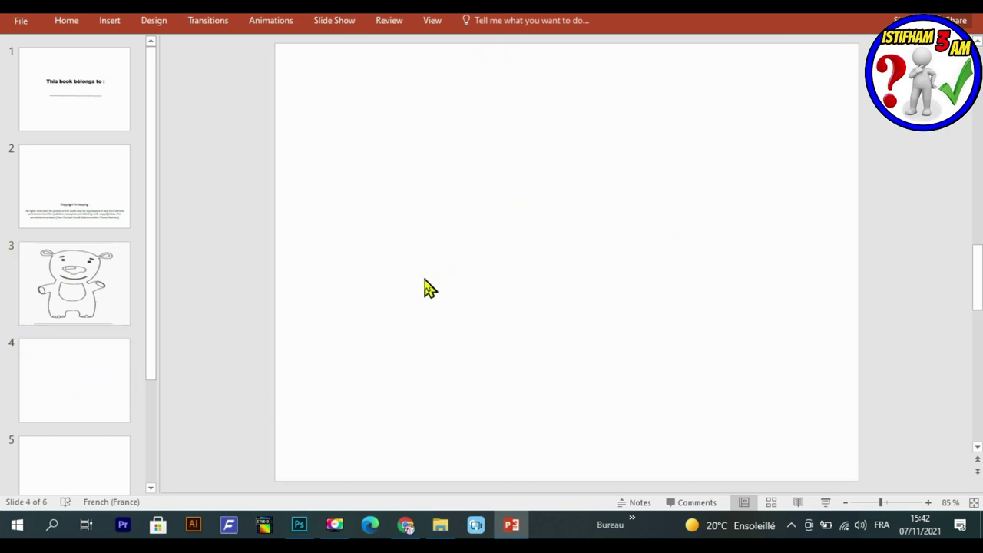
{"action": "scroll", "coordinate": [418, 261], "scroll_direction": "down", "scroll_amount": 2}
{"action": "left_click", "coordinate": [115, 191]}
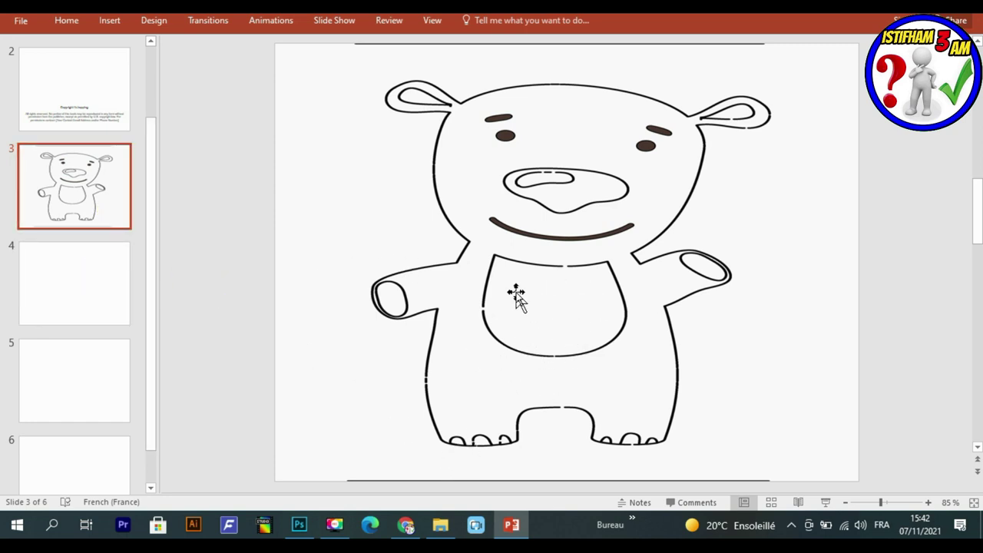
{"action": "left_click", "coordinate": [90, 277]}
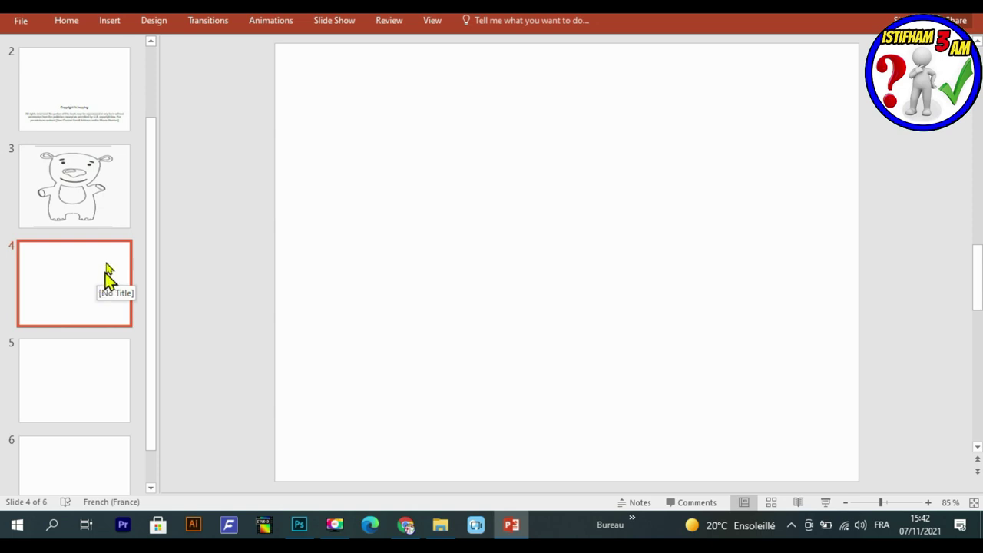
{"action": "left_click", "coordinate": [115, 213]}
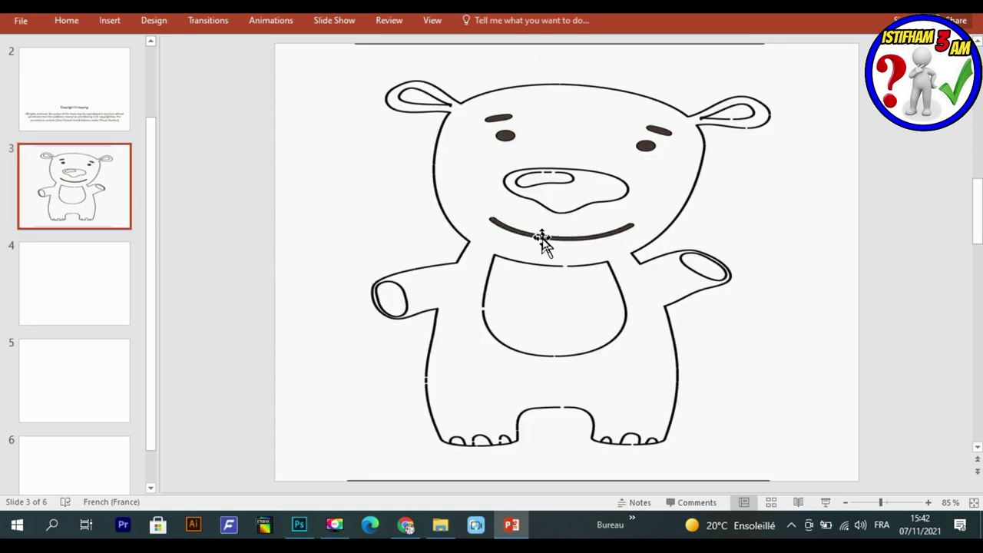
{"action": "left_click", "coordinate": [96, 270]}
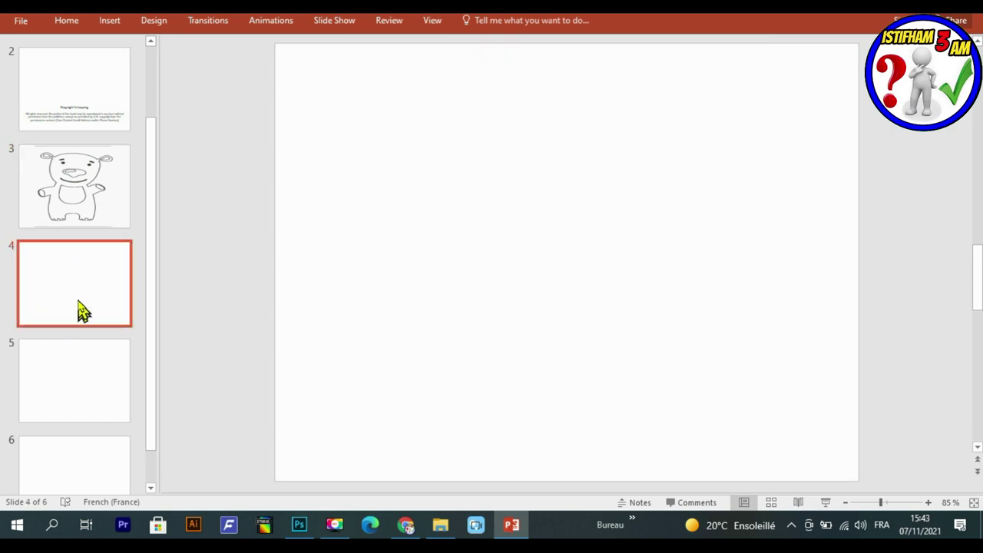
{"action": "key", "text": "alt+Tab"}
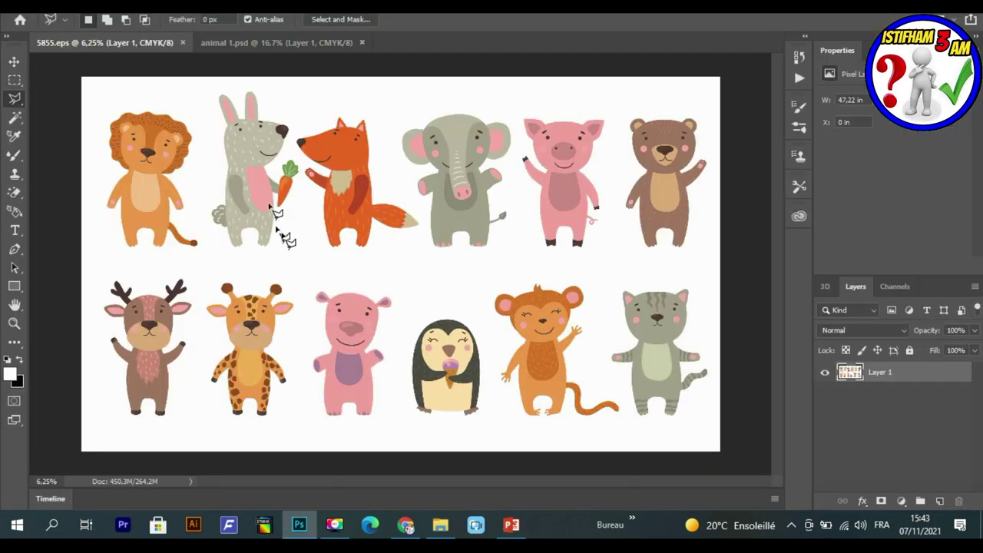
{"action": "left_click", "coordinate": [511, 525]}
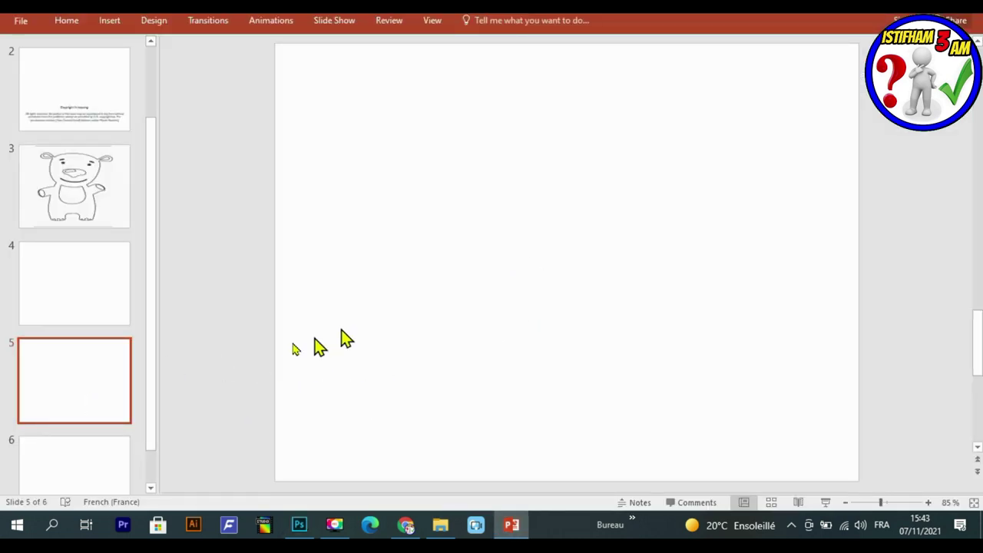
Step: Bring blank slide 5 into view, then bring Chrome's Amazon coloring book page to the front
{"action": "left_click_drag", "start_coordinate": [149, 408], "coordinate": [149, 456]}
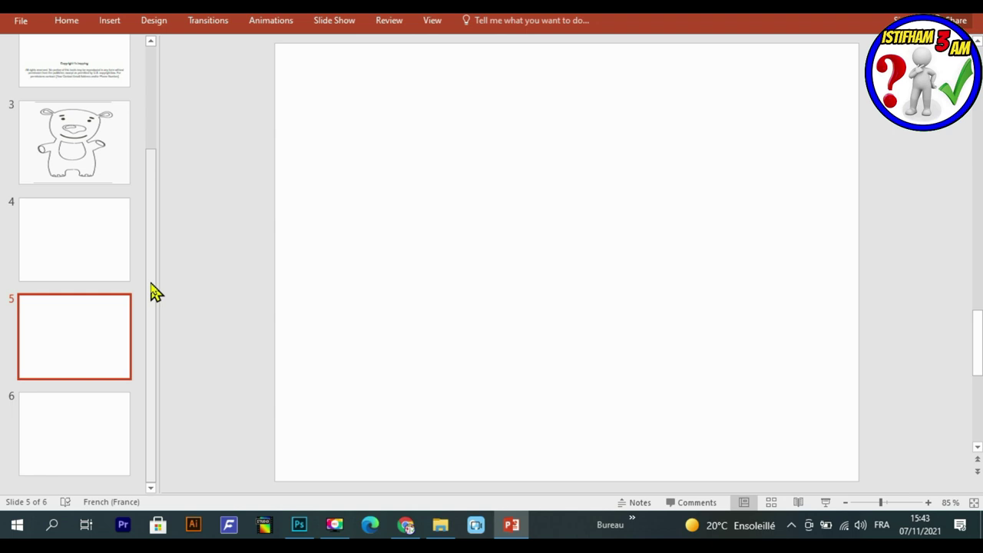
{"action": "left_click", "coordinate": [406, 525]}
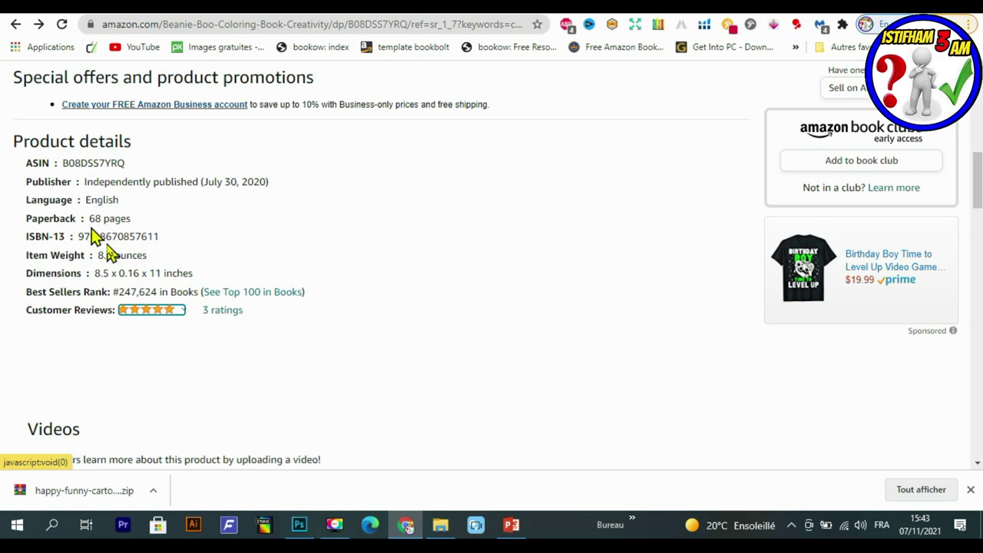
Step: Scroll up to the Beanie Boo Coloring Book's title, cover and $6.99 price
{"action": "scroll", "coordinate": [99, 238], "scroll_direction": "up", "scroll_amount": 4}
{"action": "scroll", "coordinate": [100, 242], "scroll_direction": "up", "scroll_amount": 6}
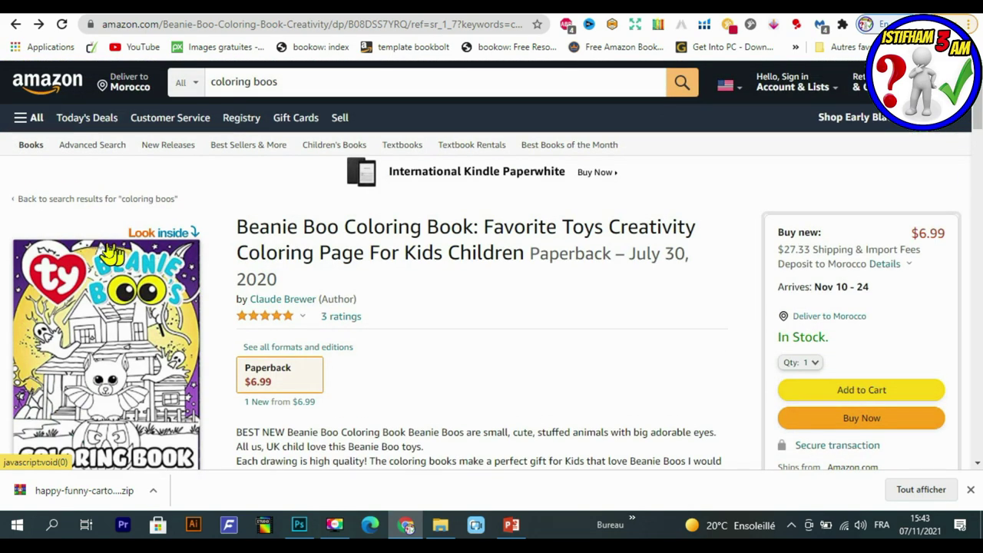